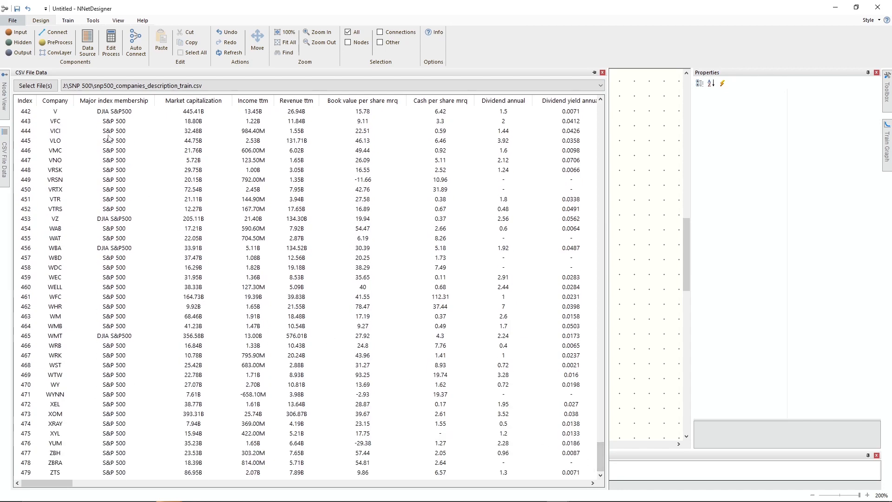
Step: Examine all data columns of snp500_companies_description_train.csv across to the current stock price, finishing back on the empty design canvas
left_click(105, 112)
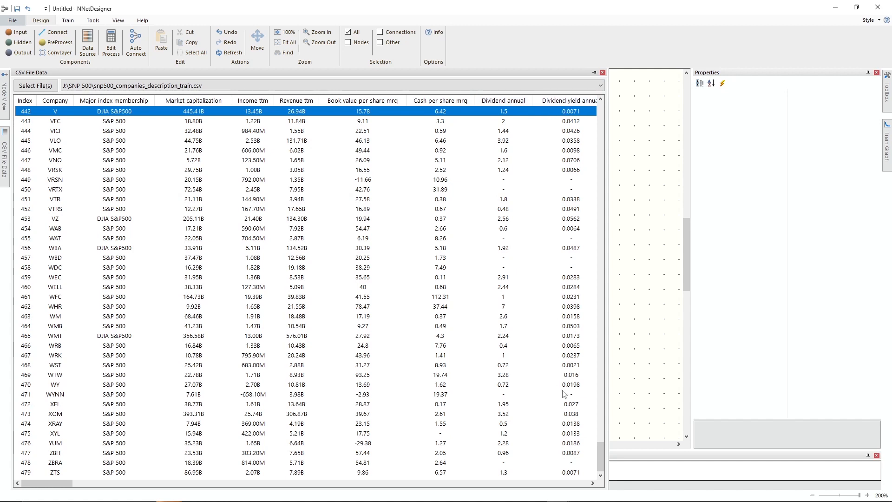
left_click(585, 484)
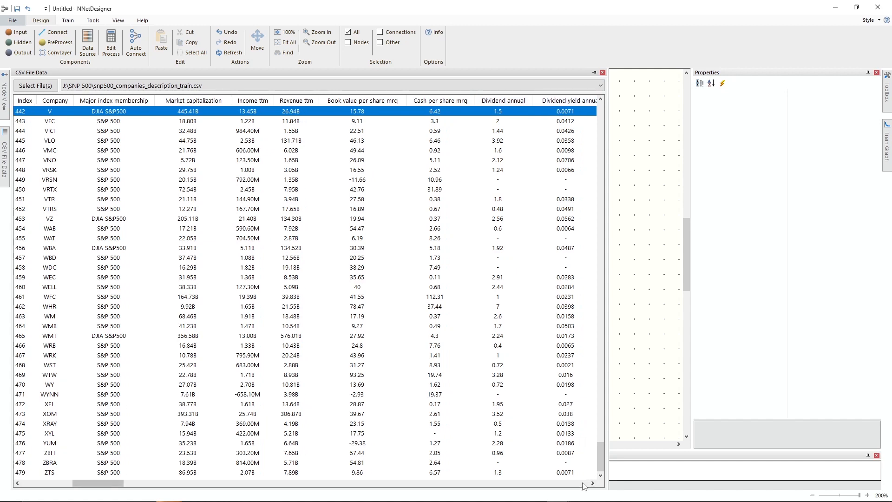
left_click(583, 484)
left_click(585, 485)
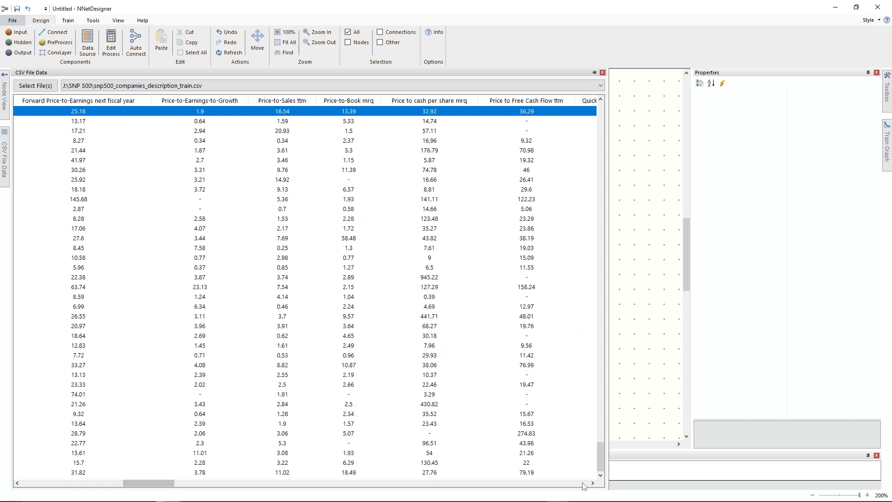
left_click(584, 486)
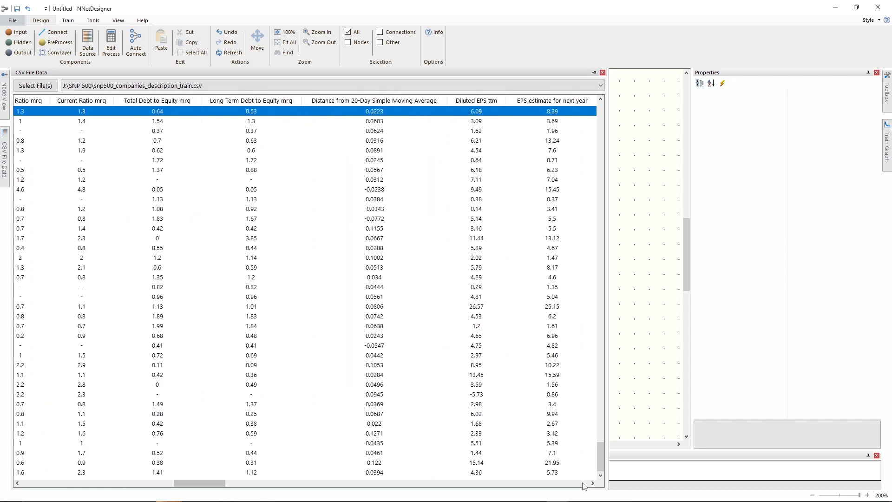
left_click(584, 485)
left_click(584, 486)
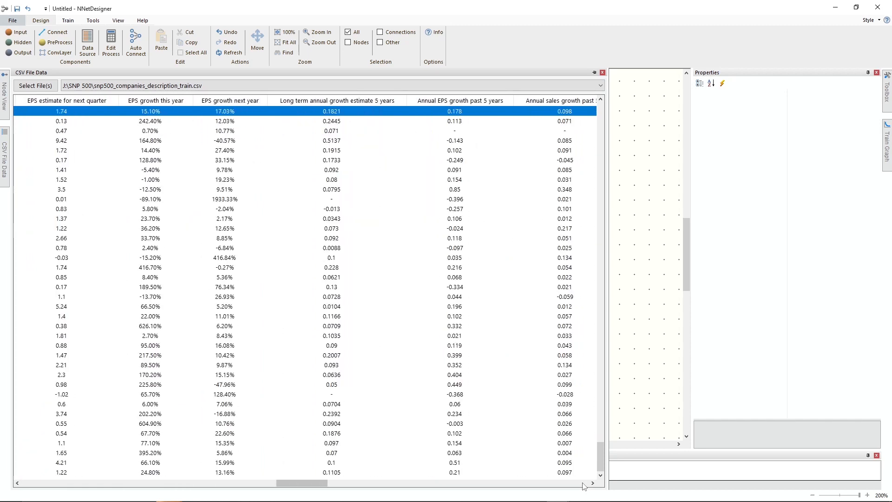
left_click(584, 486)
left_click(584, 486)
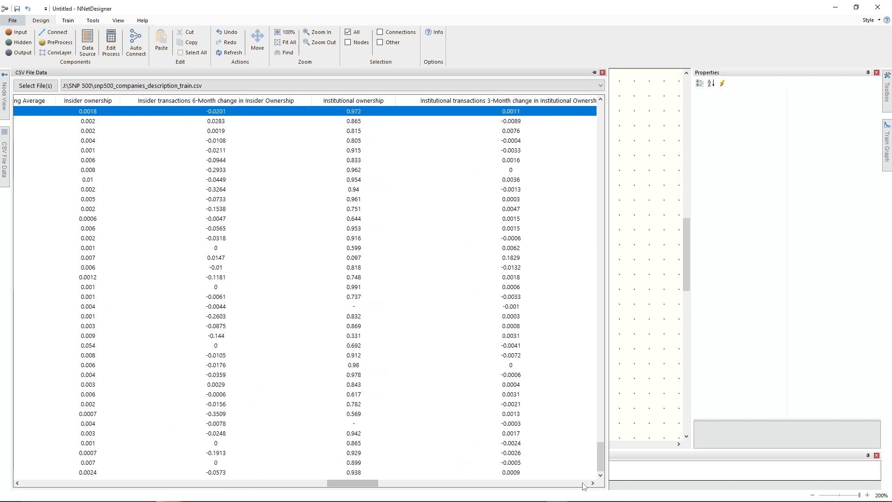
left_click(584, 486)
left_click(584, 486)
left_click(584, 486)
left_click(584, 486)
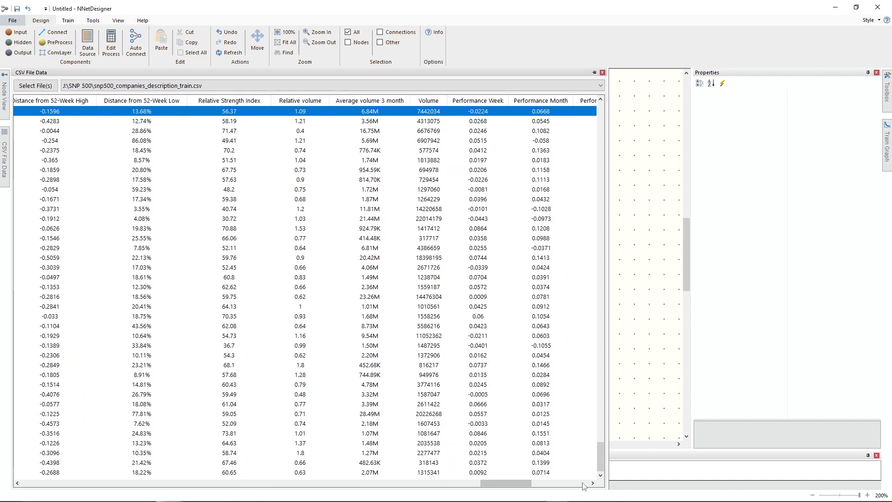
left_click(584, 486)
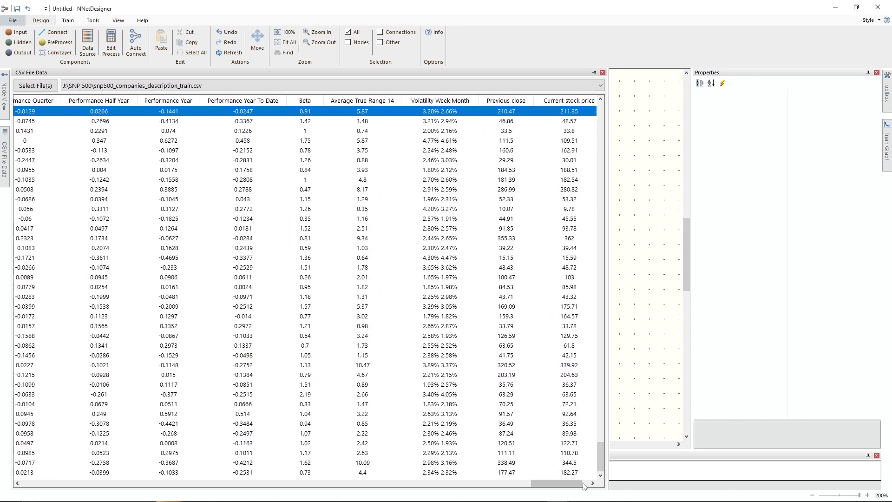
left_click(588, 487)
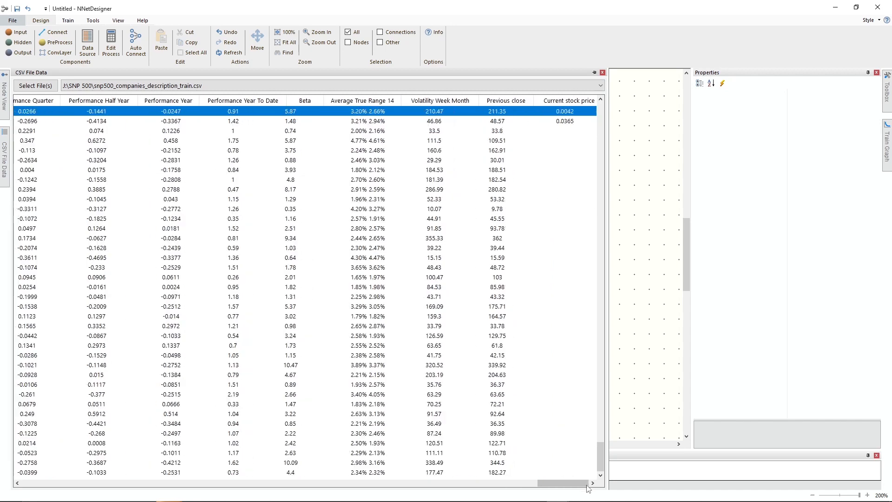
left_click(630, 391)
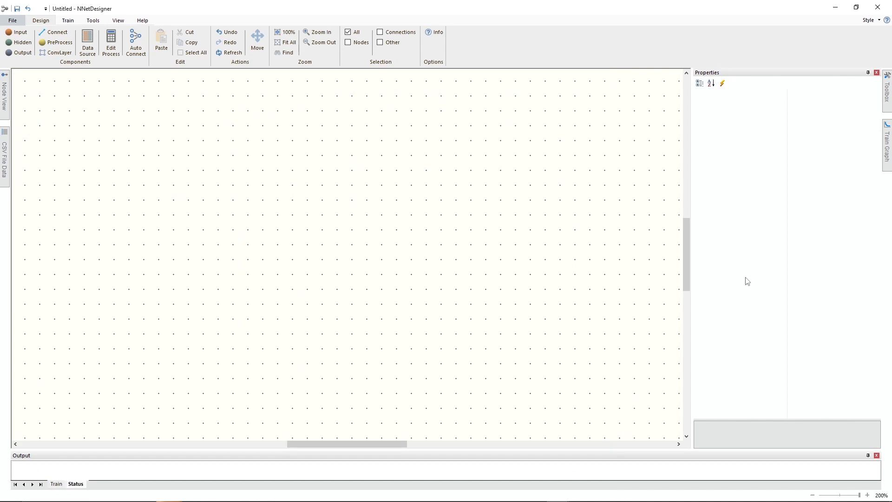
Step: Place a Net module on the canvas with 8 preprocessed inputs, 2 hidden layers of width 10, 3 outputs and Tanh activation
mouse_move(888, 93)
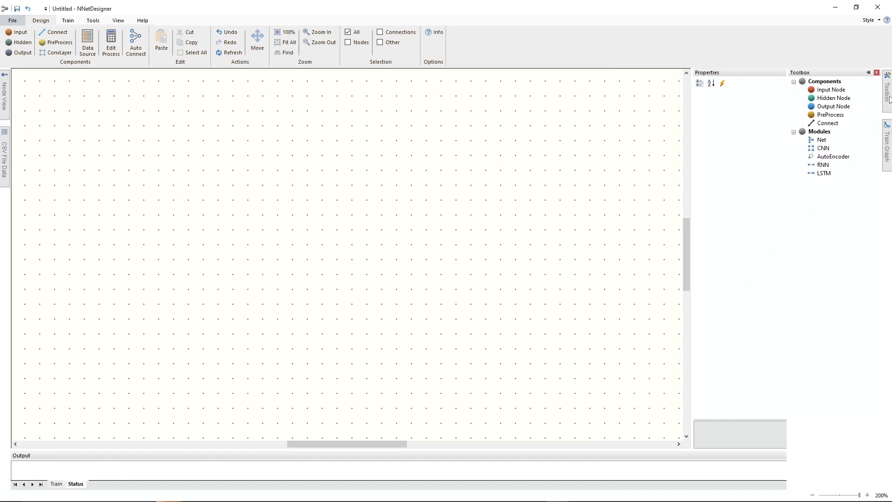
left_click(829, 142)
left_click(244, 174)
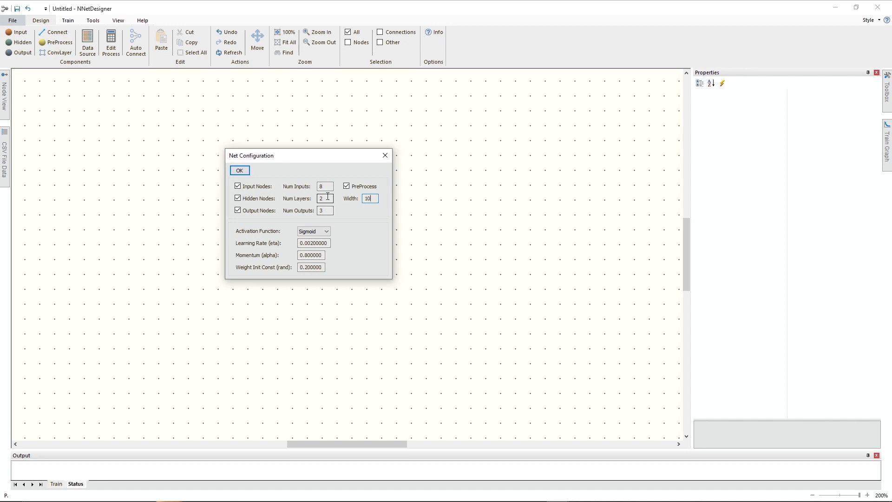
left_click(327, 231)
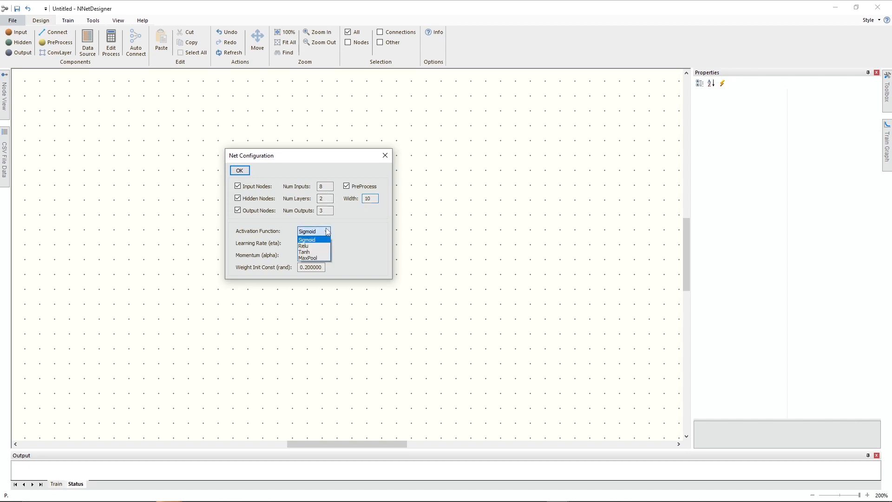
left_click(320, 253)
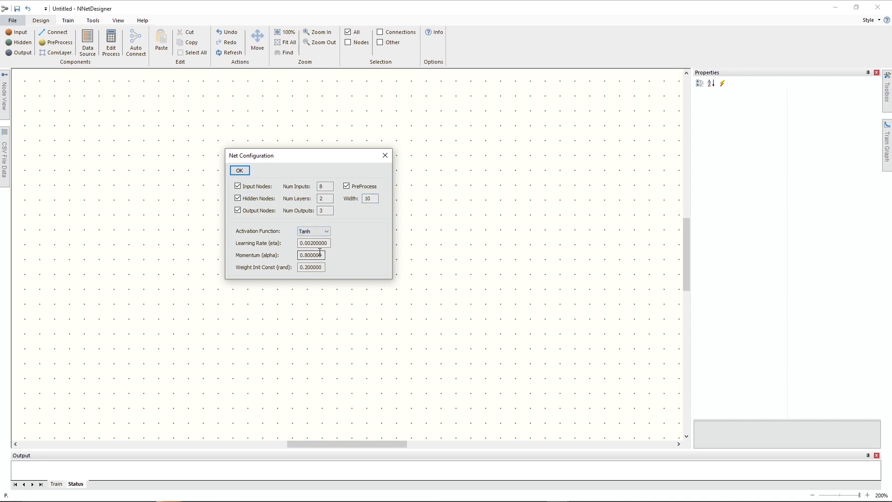
left_click(240, 171)
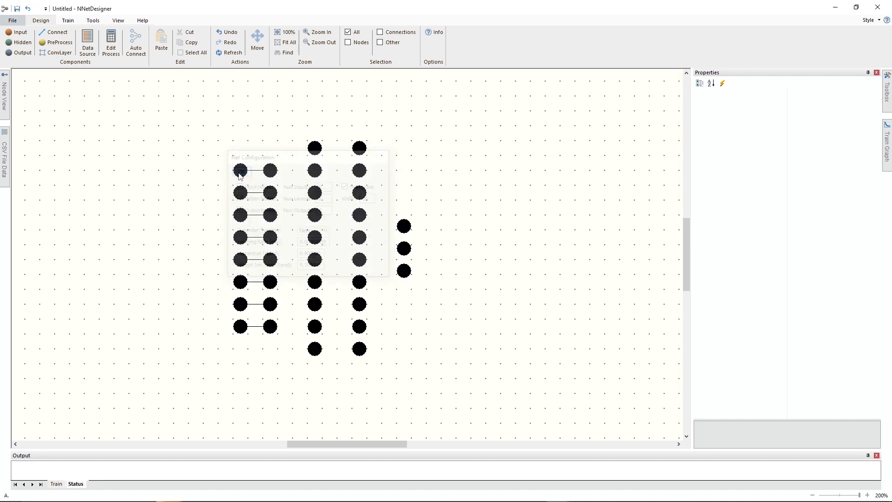
left_click_drag(259, 172, 285, 176)
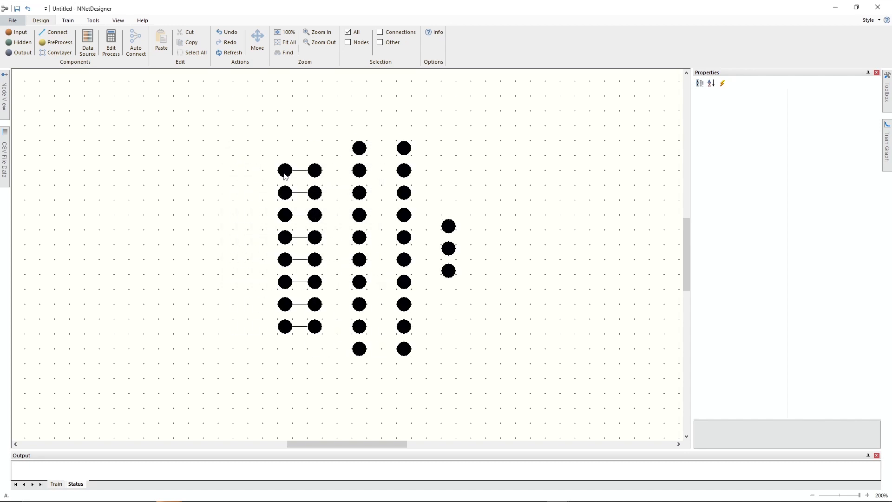
left_click(475, 176)
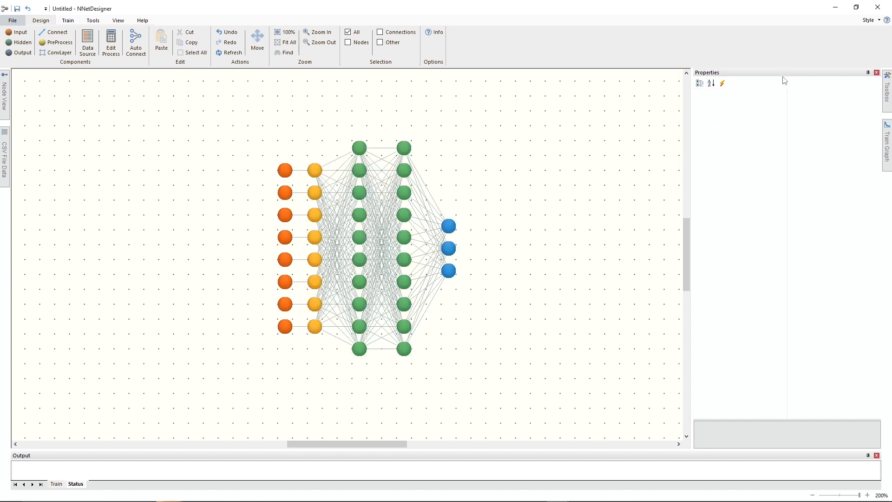
Step: Float the node properties over the canvas and set the first input node's data source to Total Debt to Equity mrq
left_click_drag(784, 76, 489, 167)
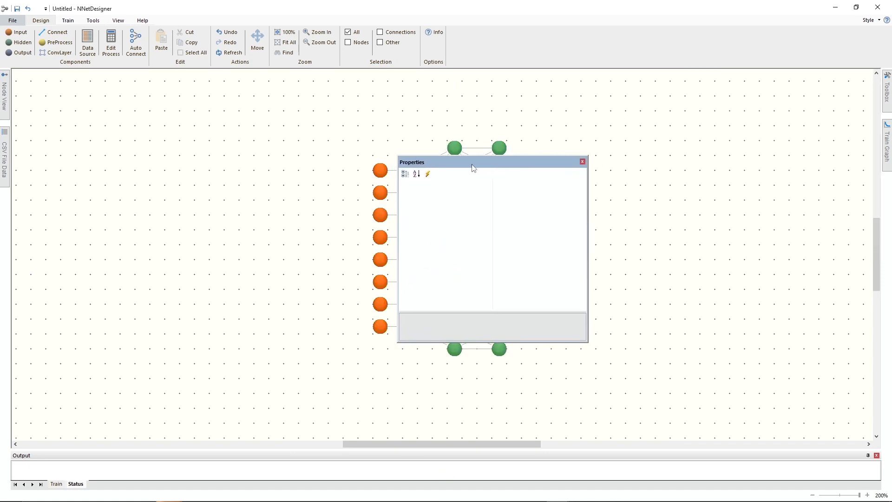
left_click(381, 172)
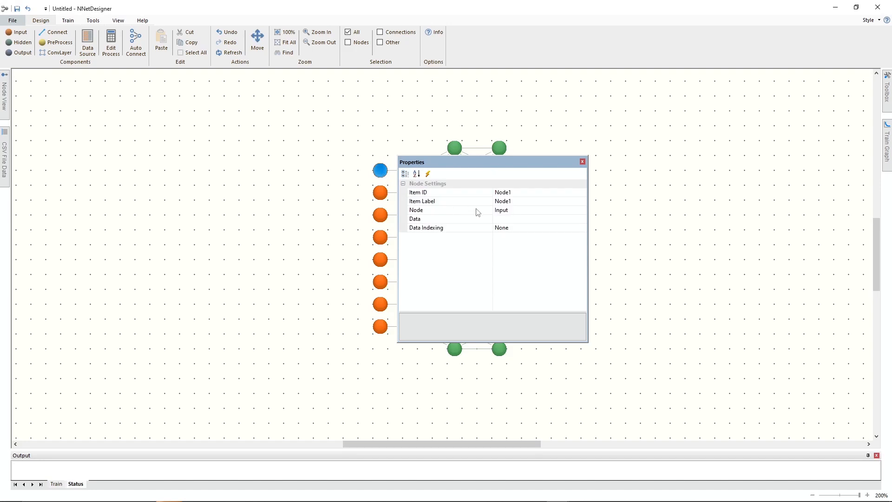
left_click(582, 219)
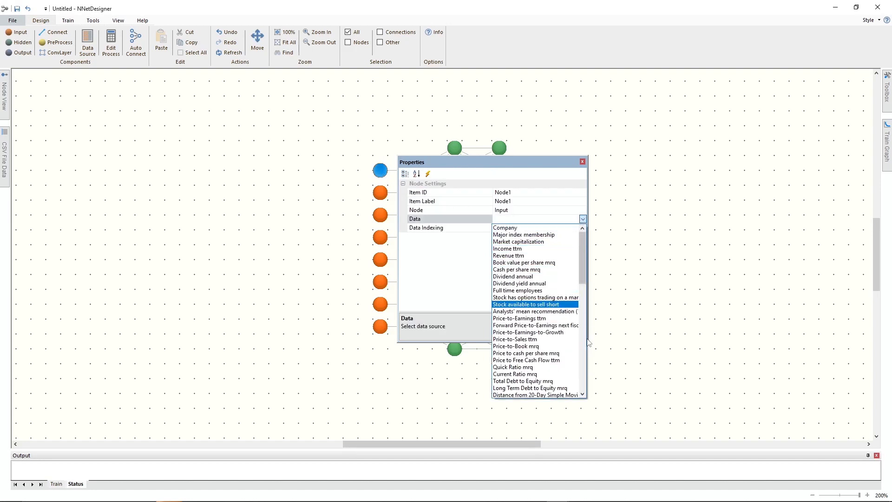
left_click(552, 381)
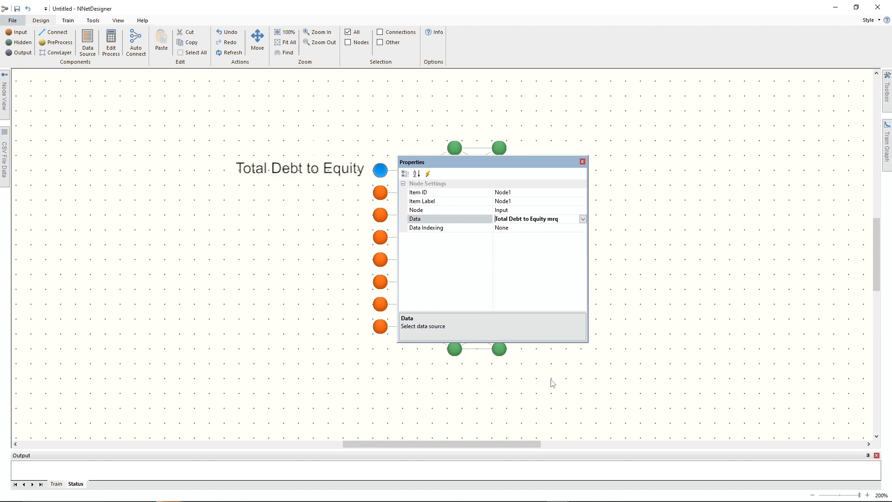
Step: Set the second input node's data source to Price-to-Sales ttm and the third's to Price to Free Cash Flow ttm
left_click(379, 195)
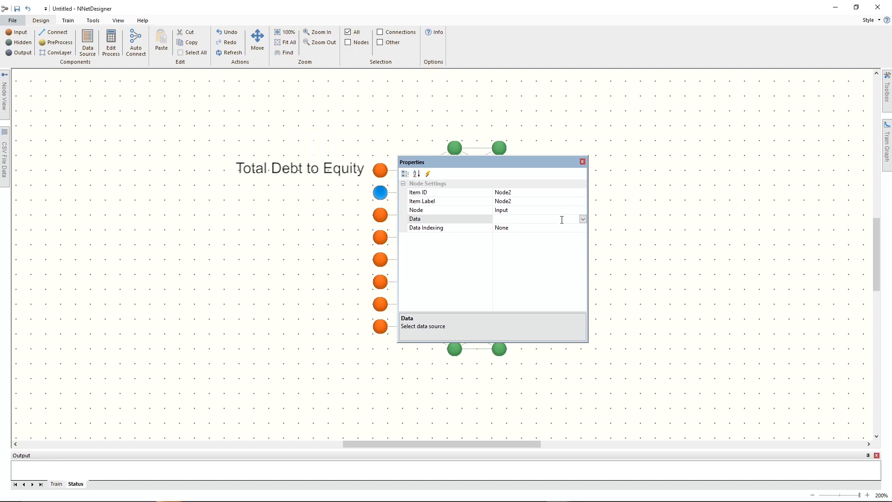
left_click(583, 220)
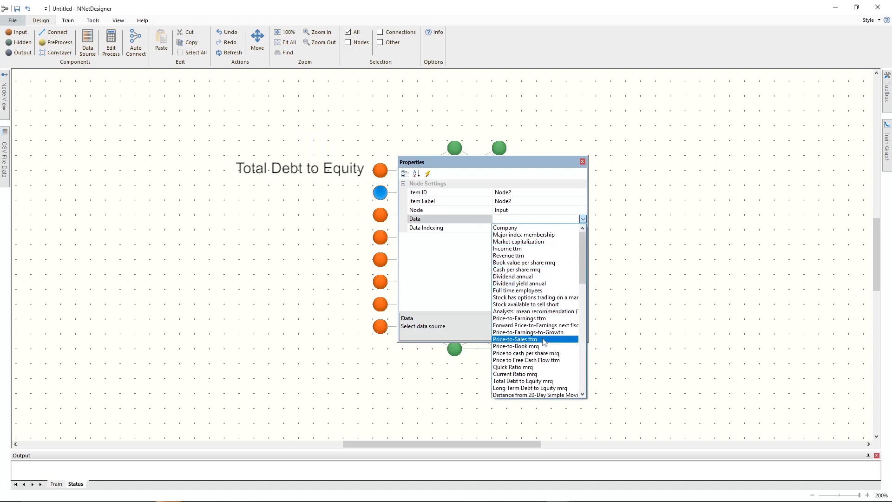
left_click(541, 341)
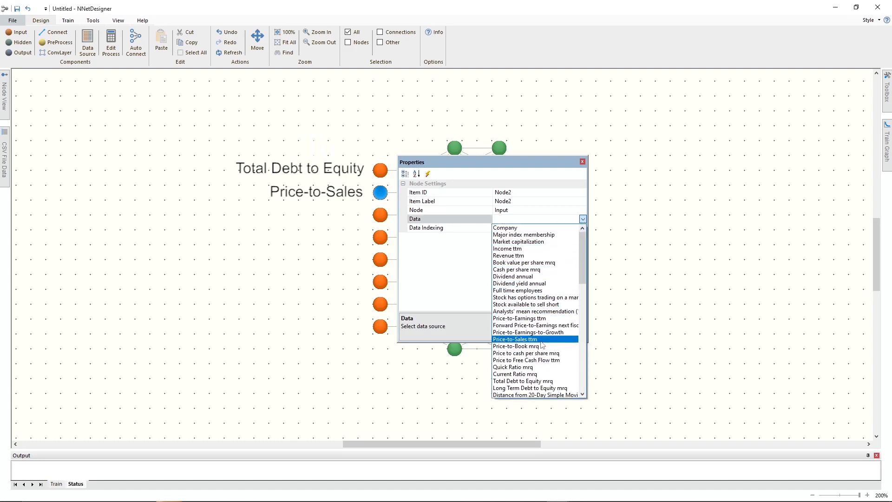
left_click(380, 217)
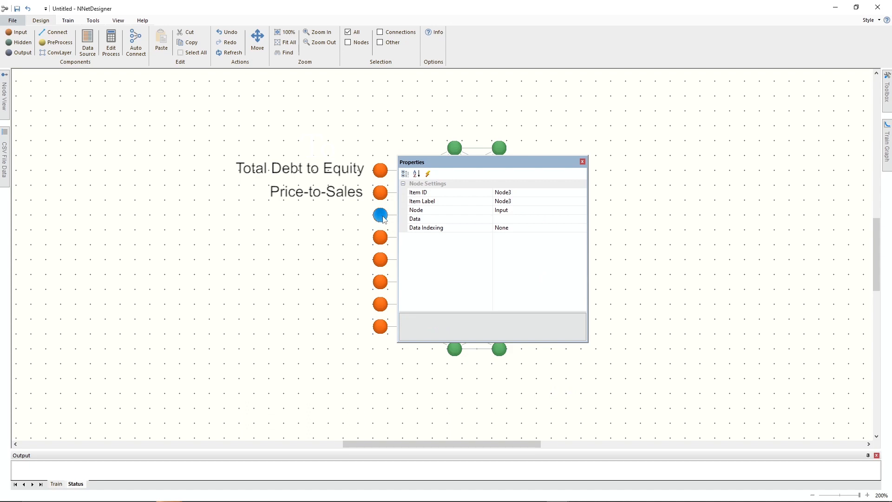
left_click(562, 220)
left_click(582, 219)
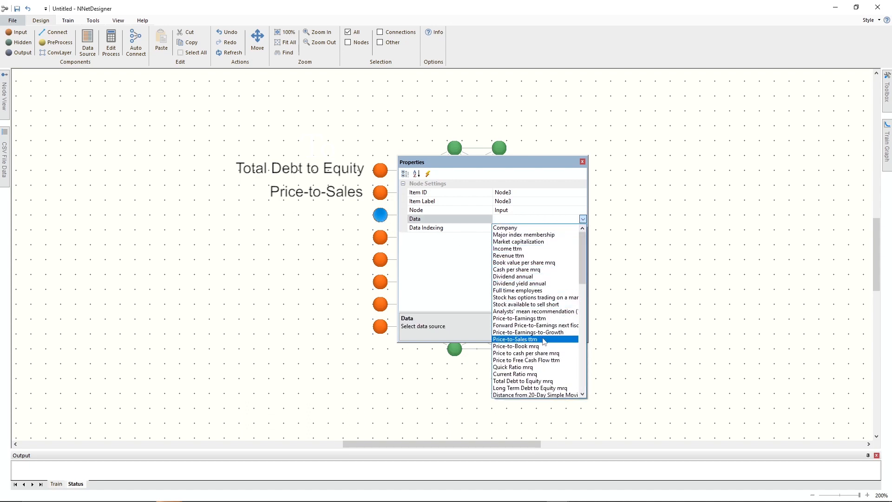
left_click(538, 361)
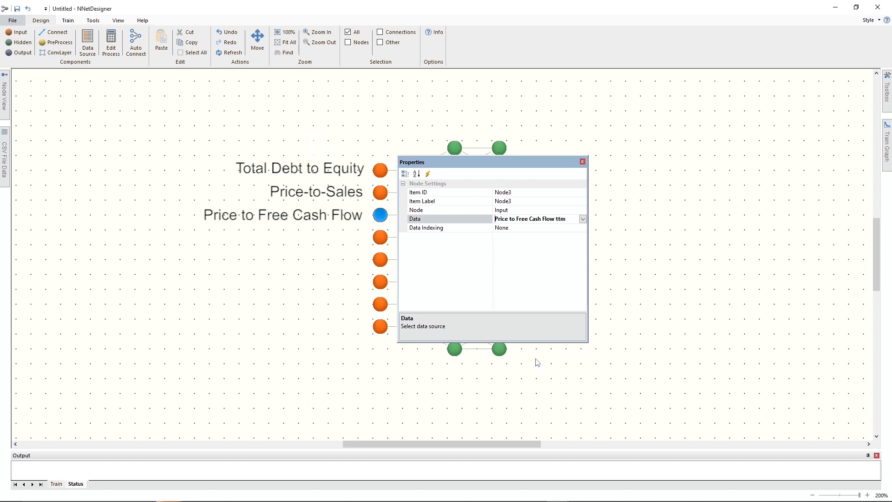
Step: Set the fourth input node's data source to Distance from 20-Day Simple Moving Average and the fifth's to Distance from 50-Day Simple Moving Average
left_click(381, 240)
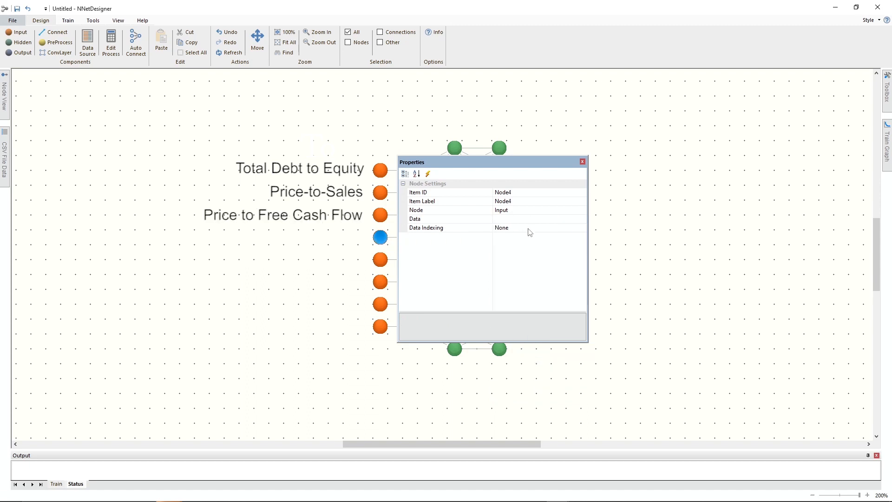
left_click(577, 218)
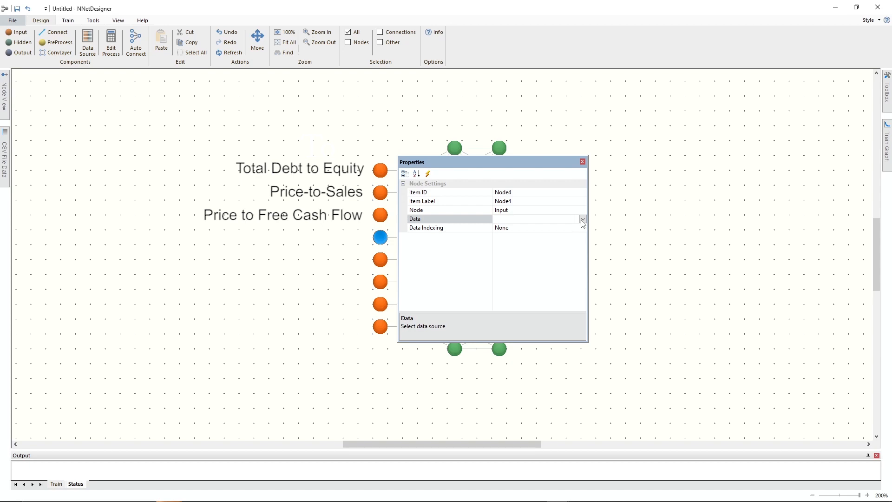
left_click(583, 221)
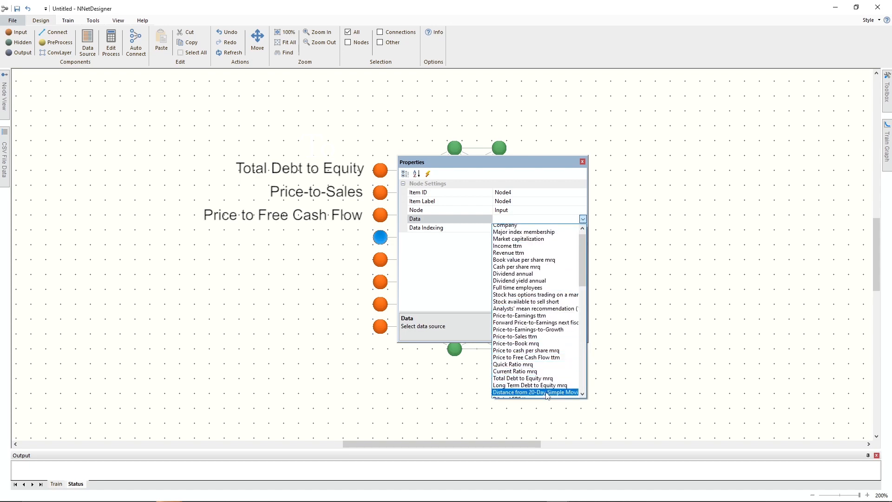
left_click(541, 377)
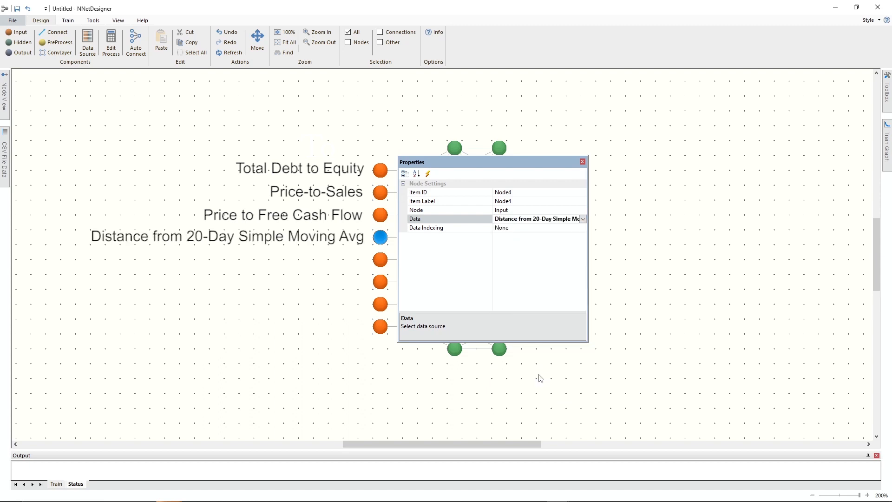
left_click(380, 260)
left_click(575, 219)
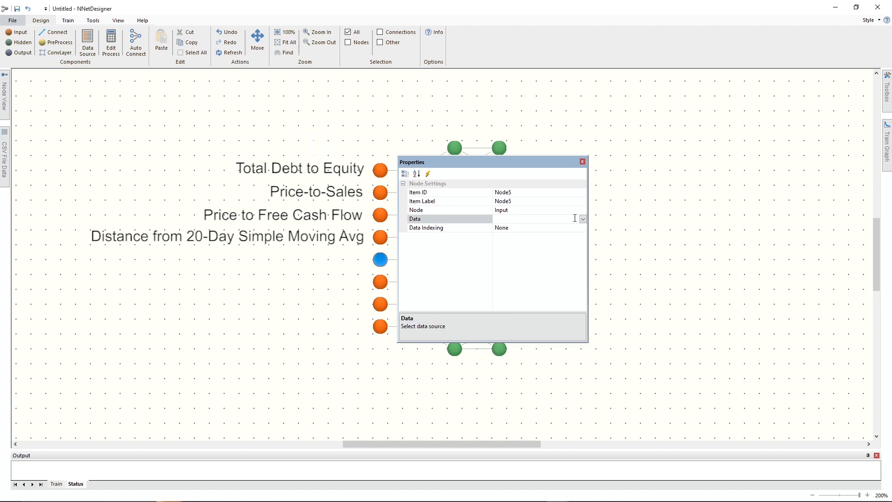
left_click(582, 219)
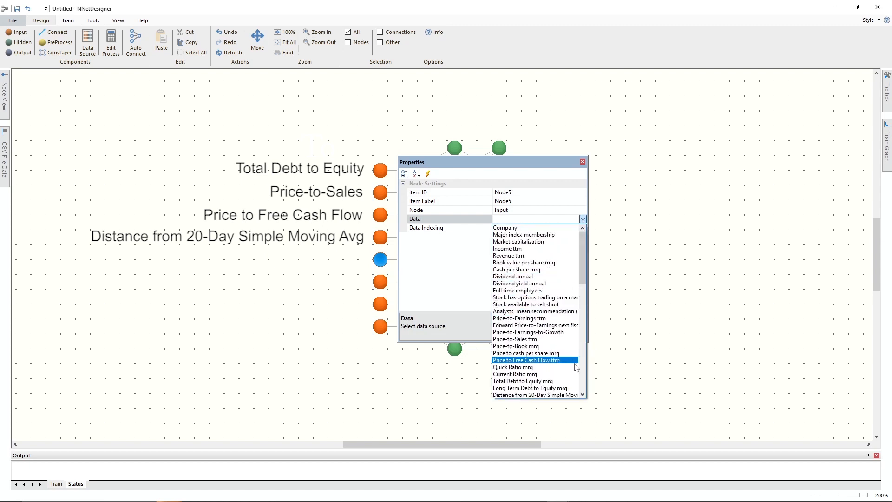
scroll(583, 386, "down", 8)
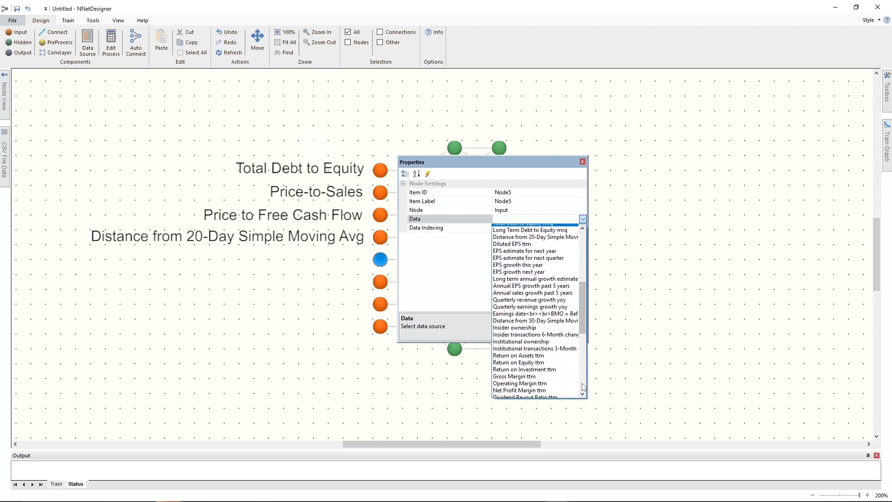
left_click(537, 319)
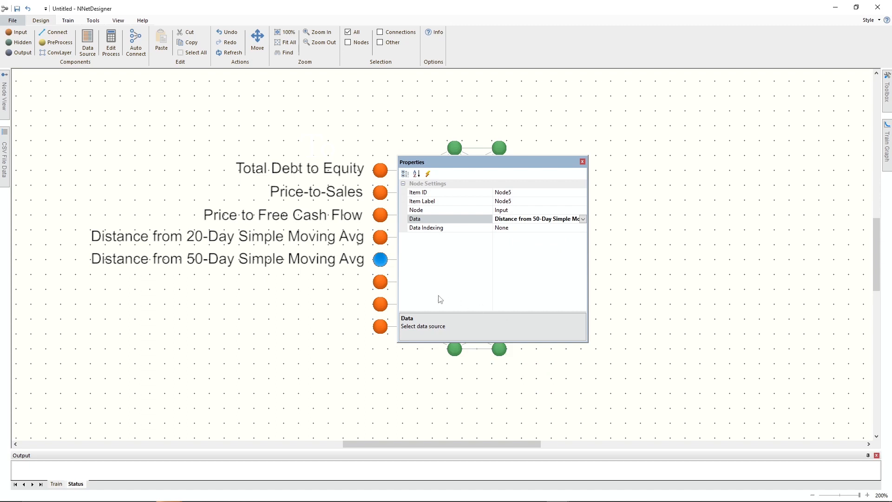
Step: Set the sixth input node's data source to Distance from 200-Day Simple Moving Average and the seventh's to Distance from 52-Week High
left_click(381, 284)
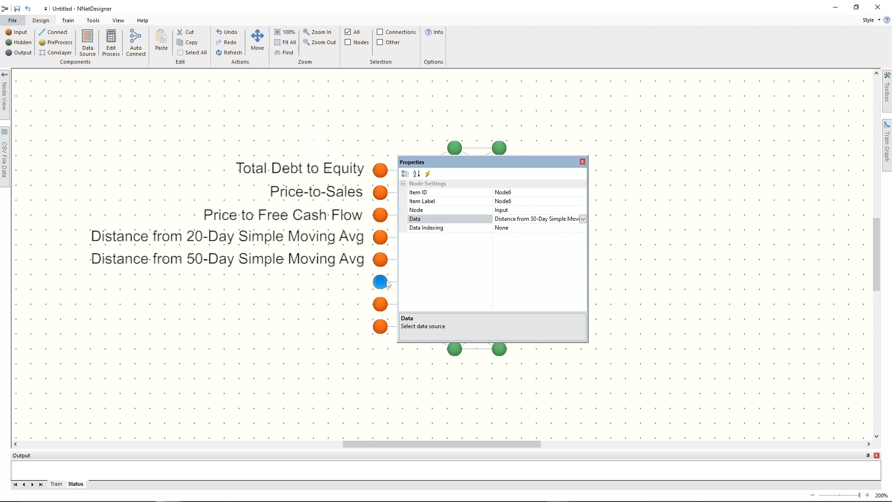
left_click(583, 218)
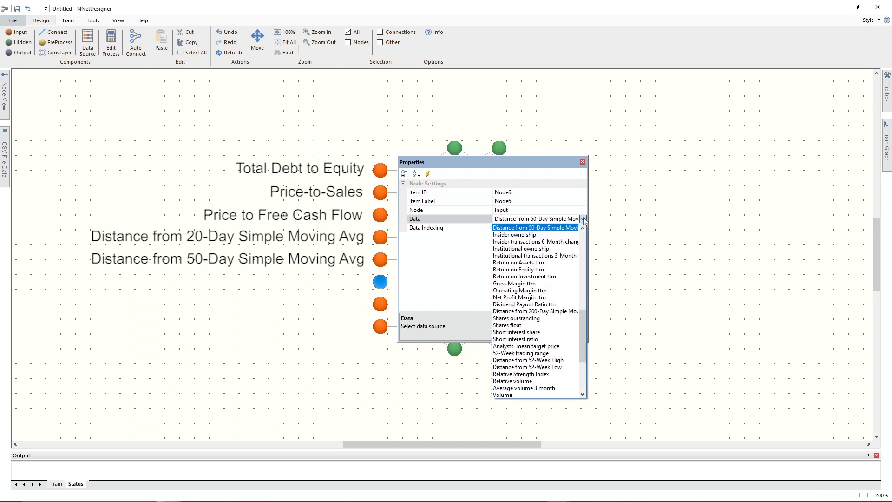
left_click(560, 311)
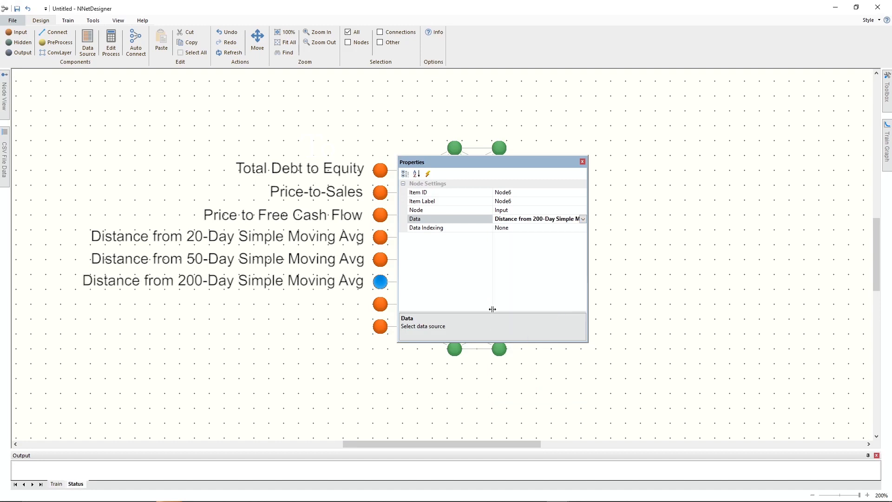
left_click(385, 312)
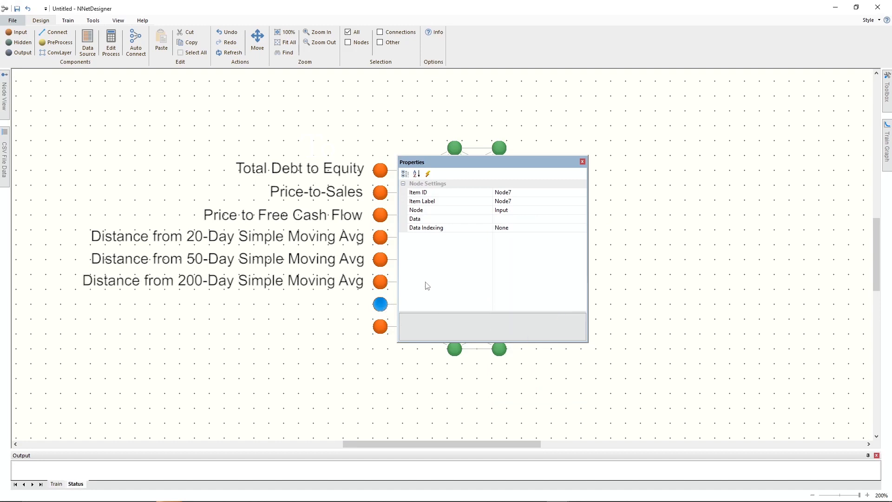
left_click(577, 218)
left_click(583, 219)
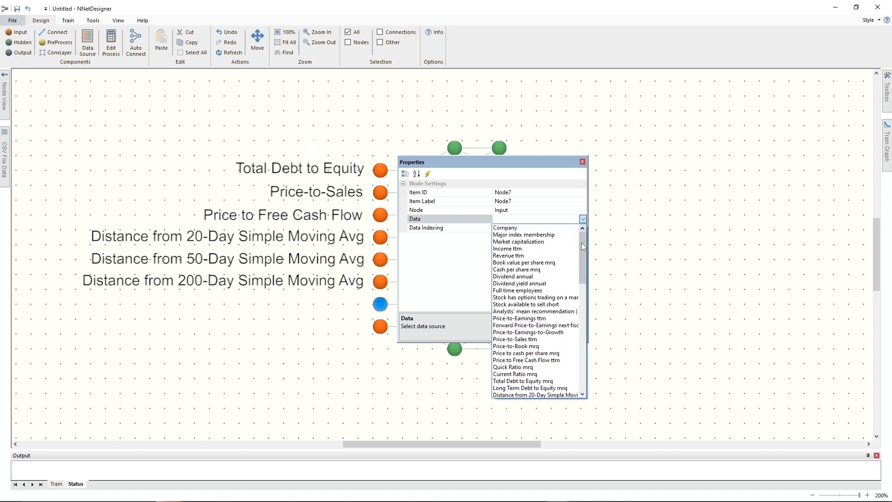
left_click(585, 382)
left_click(584, 382)
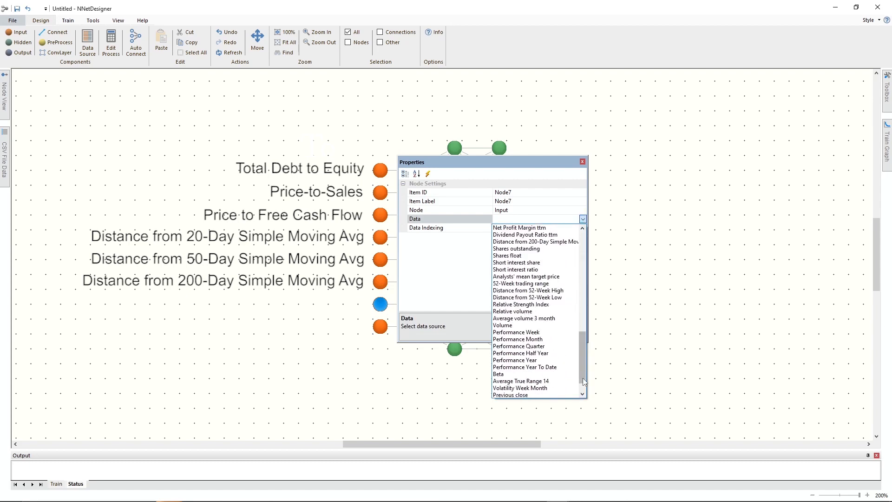
left_click(547, 291)
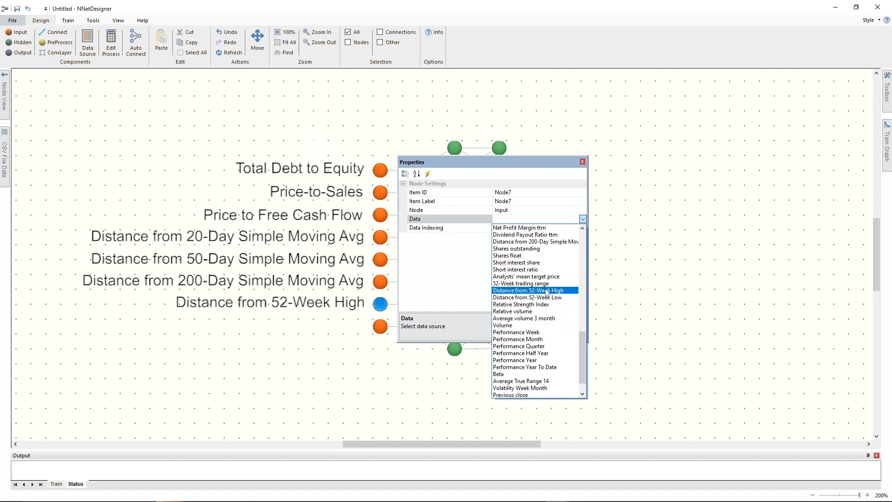
Step: Set the eighth input node's data source to Relative Strength Index
left_click(379, 327)
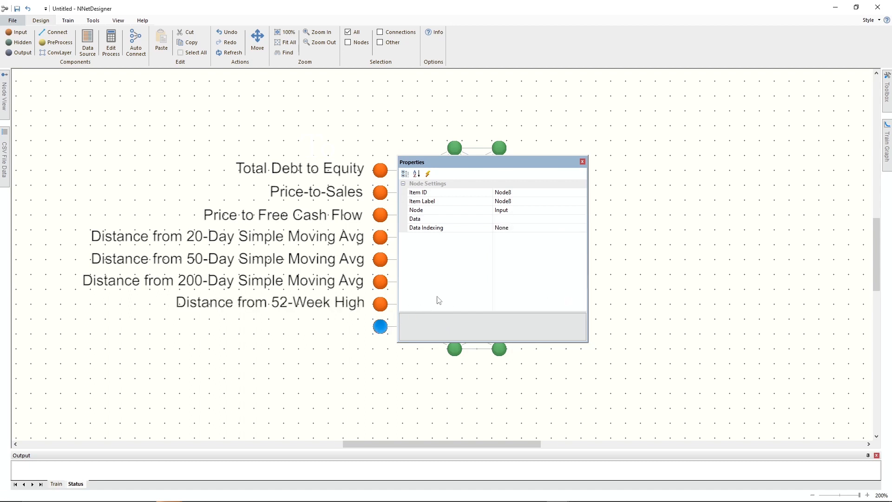
left_click(576, 221)
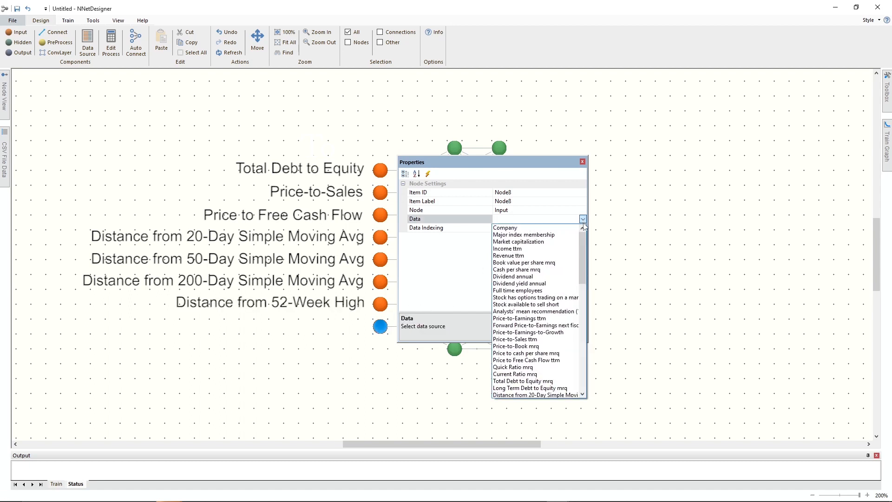
left_click(583, 383)
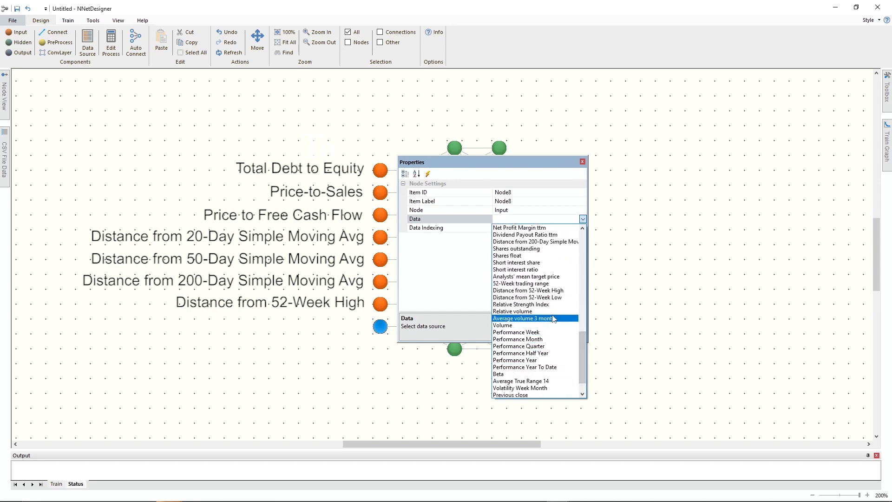
left_click(549, 304)
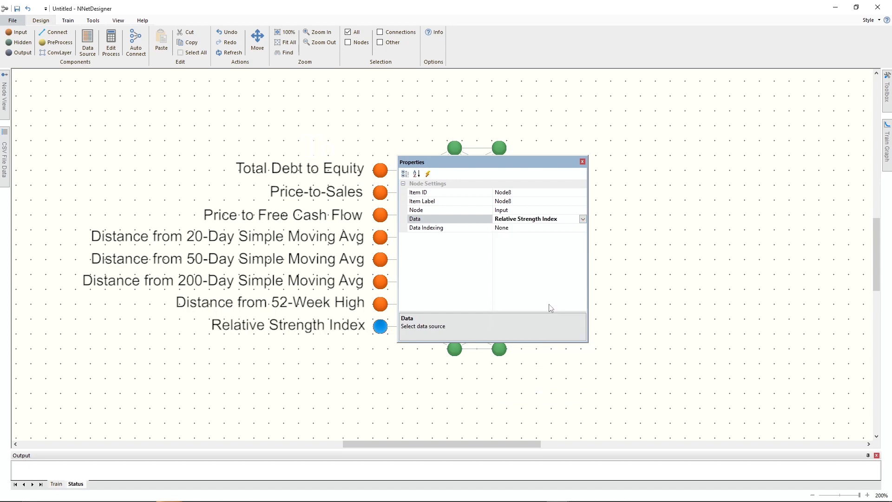
Step: Move the node properties clear of the network and set the first output node's data source to Performance Week
left_click_drag(489, 168, 645, 171)
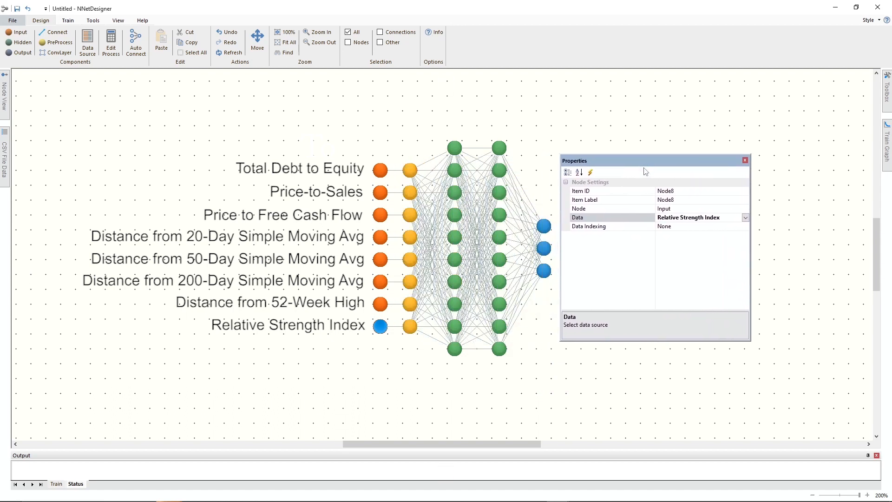
left_click(545, 228)
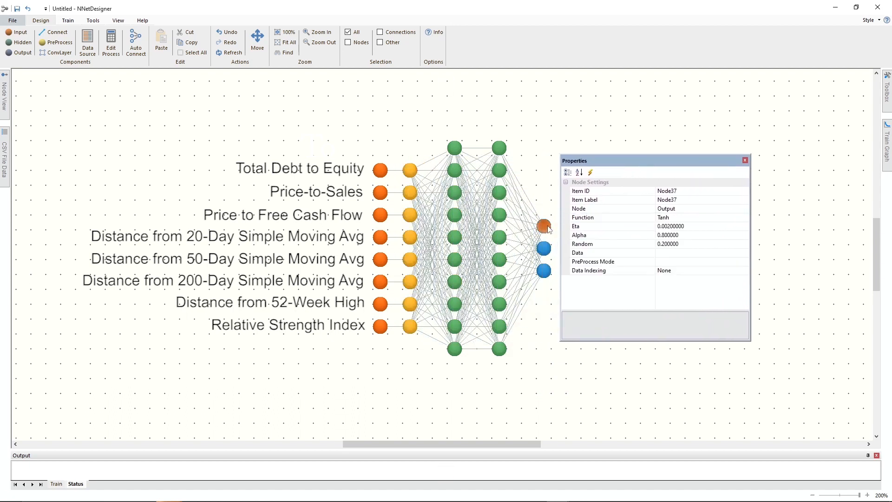
left_click(742, 253)
left_click(746, 253)
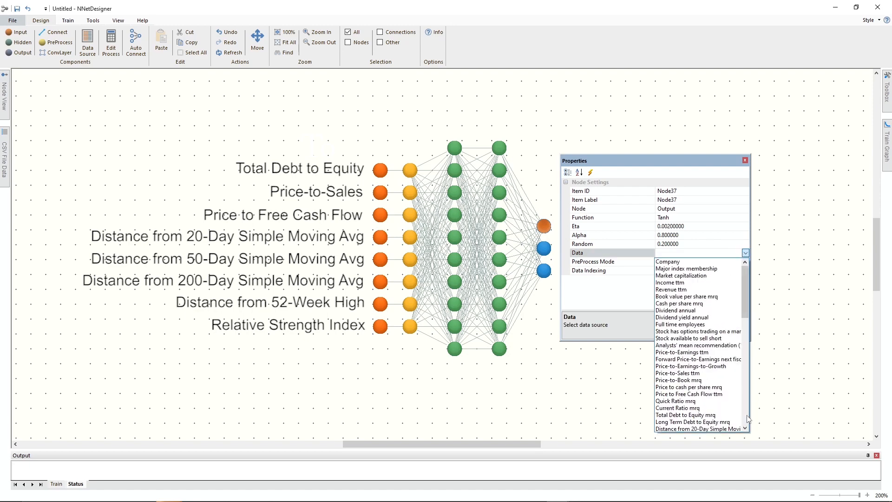
left_click(746, 415)
left_click(746, 416)
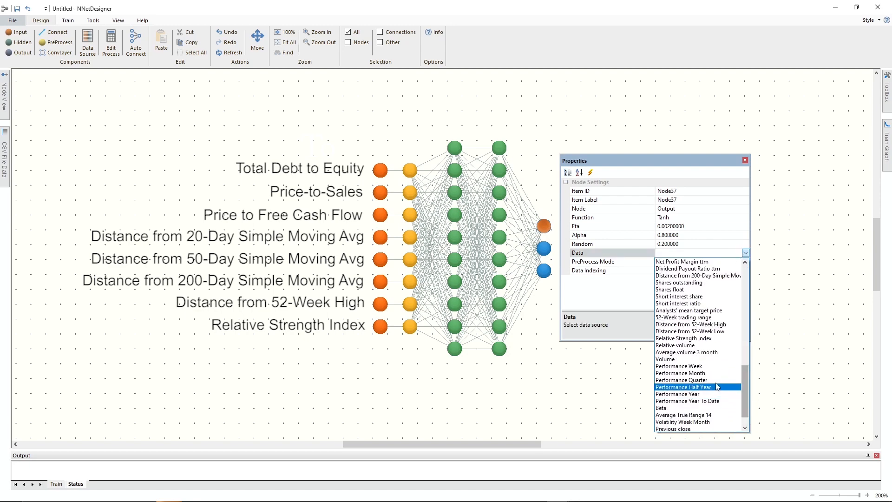
left_click(699, 367)
Step: Set the second output node's data source to Performance Month
left_click(544, 251)
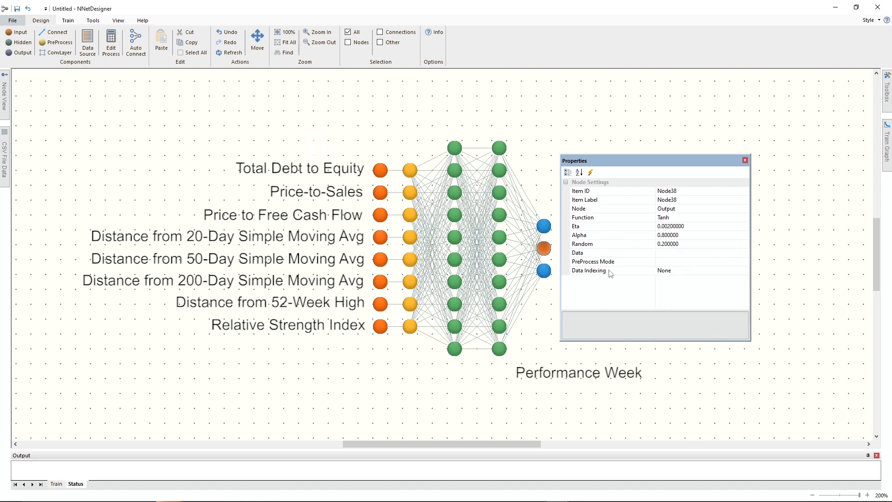
left_click(742, 256)
left_click(746, 253)
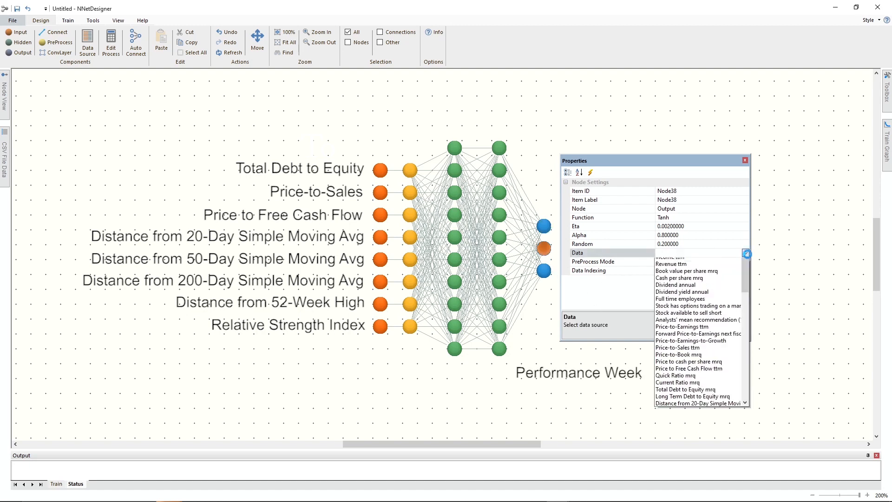
left_click(746, 418)
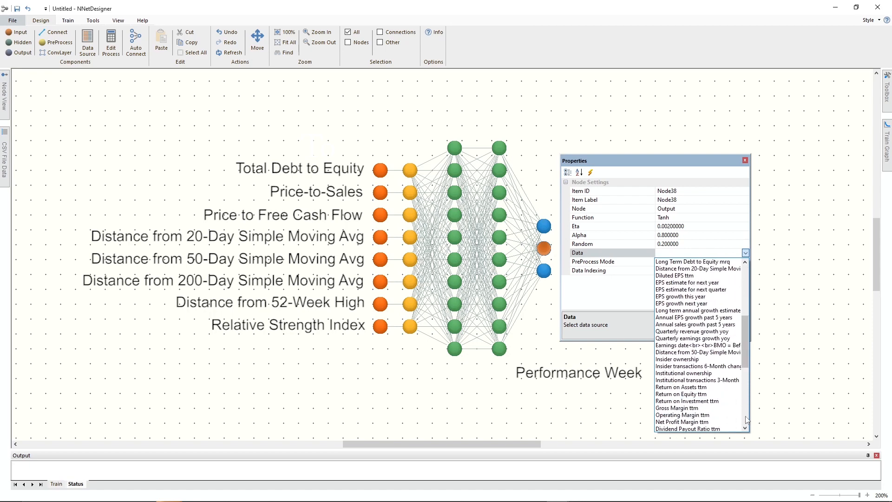
left_click(746, 420)
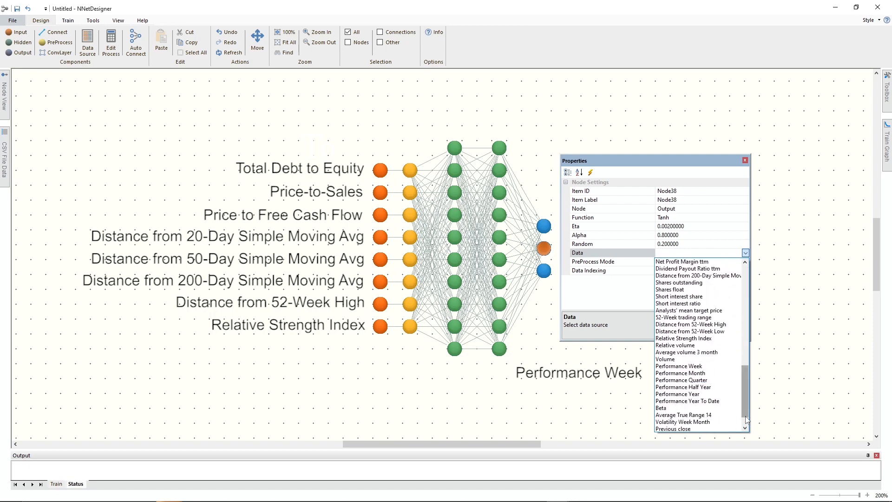
left_click(698, 374)
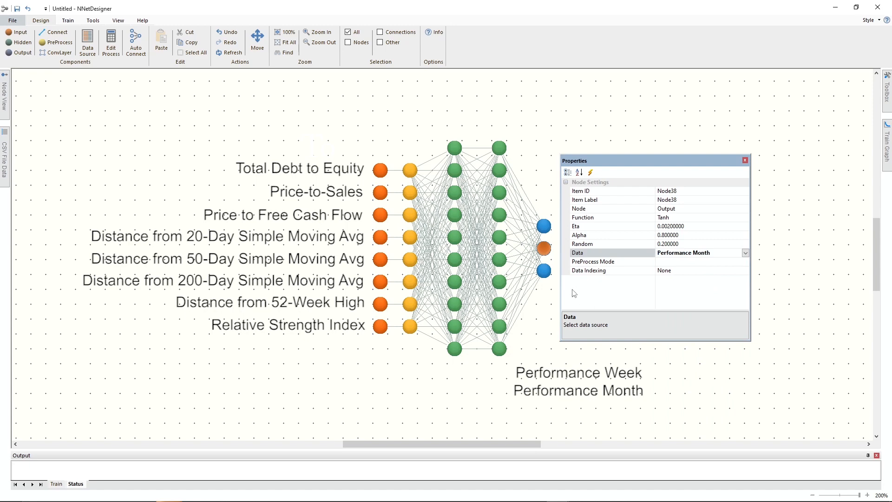
Step: Set the third output node's data source to Performance Quarter and dock the node properties beside the canvas again
left_click(544, 272)
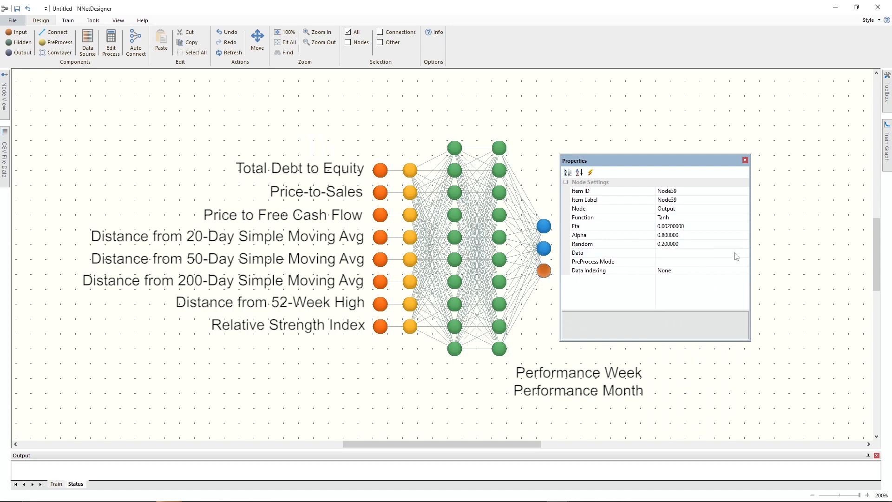
left_click(736, 256)
left_click(746, 253)
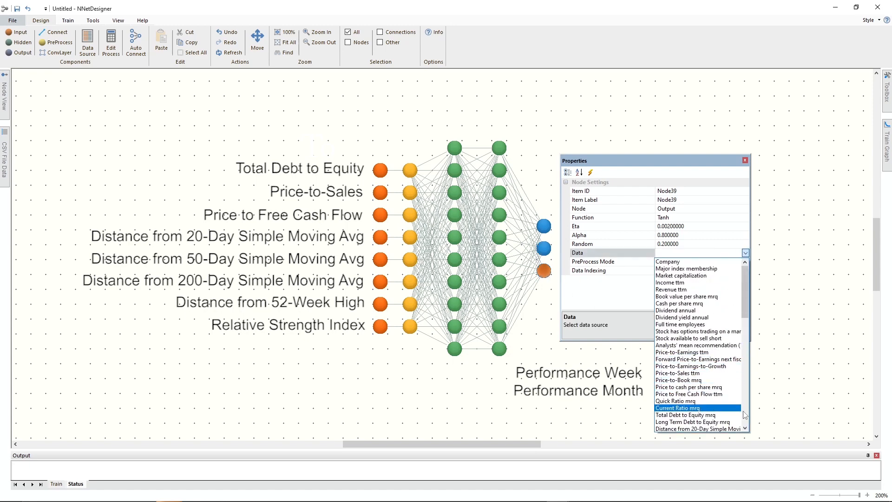
left_click(746, 413)
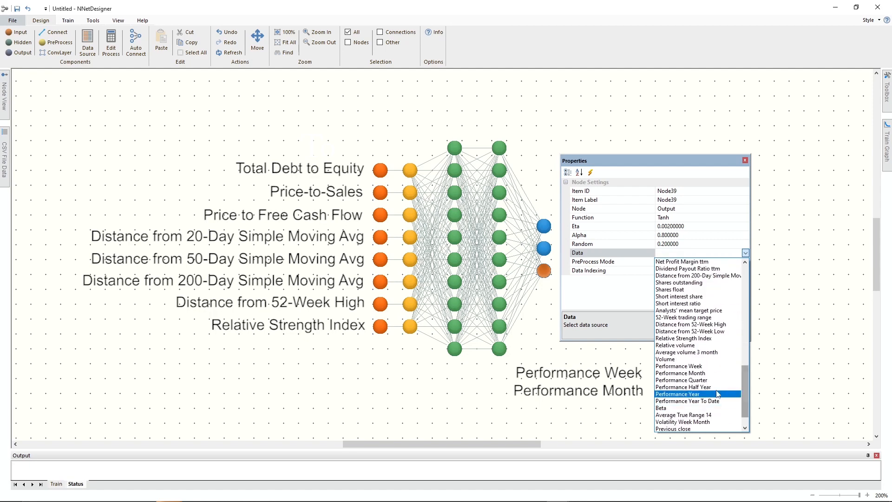
left_click(710, 381)
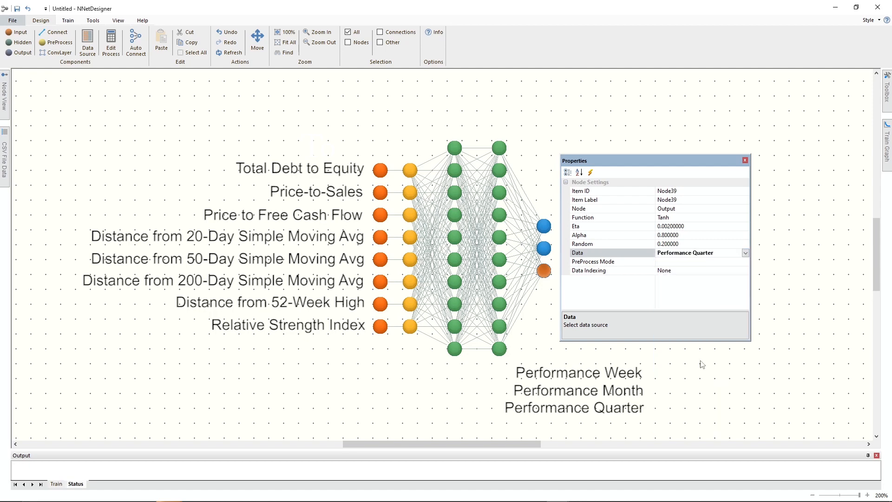
left_click_drag(639, 159, 460, 260)
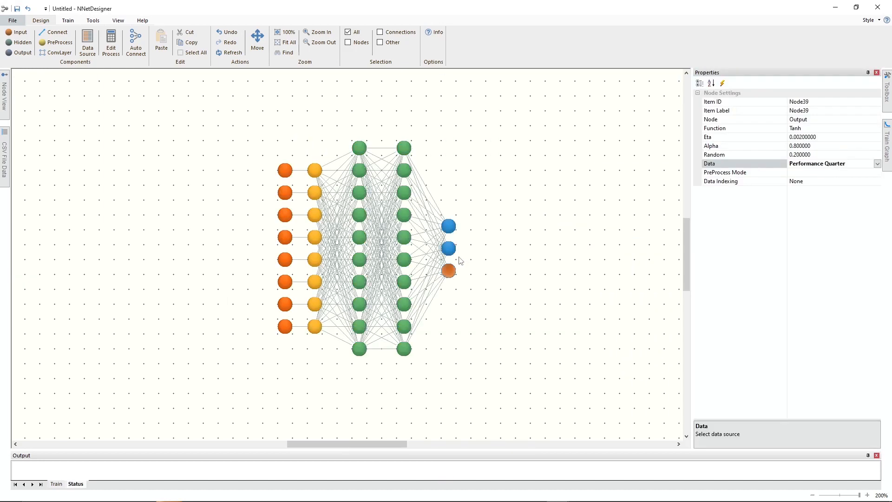
Step: Open the Pre Processor and apply linear normalization to the first four preprocess nodes, from Total Debt to Equity to the 20-day average distance
left_click(112, 42)
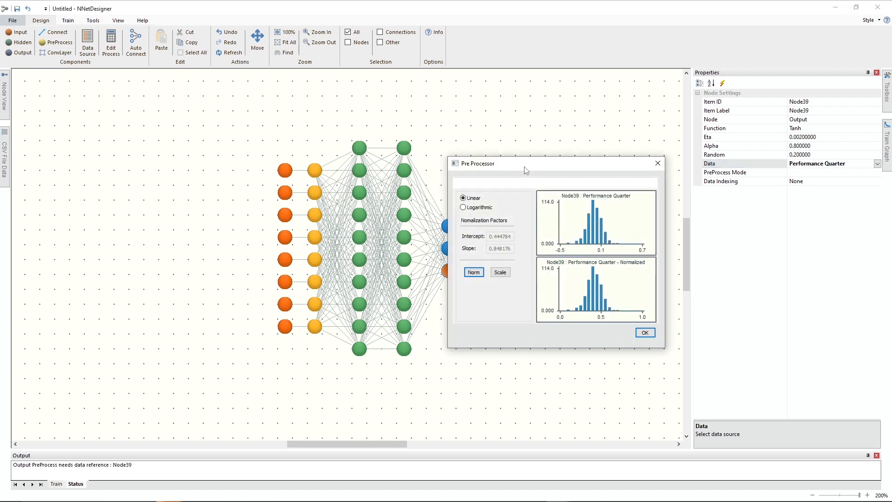
left_click_drag(525, 171, 408, 165)
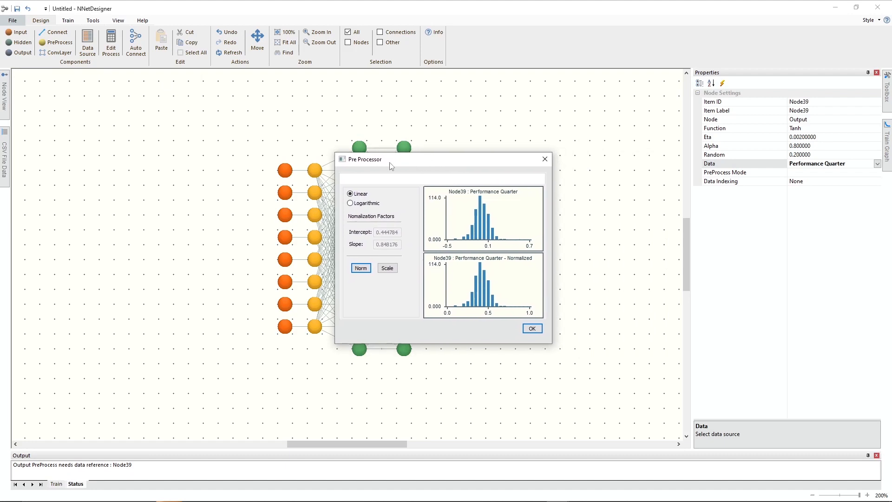
left_click(316, 172)
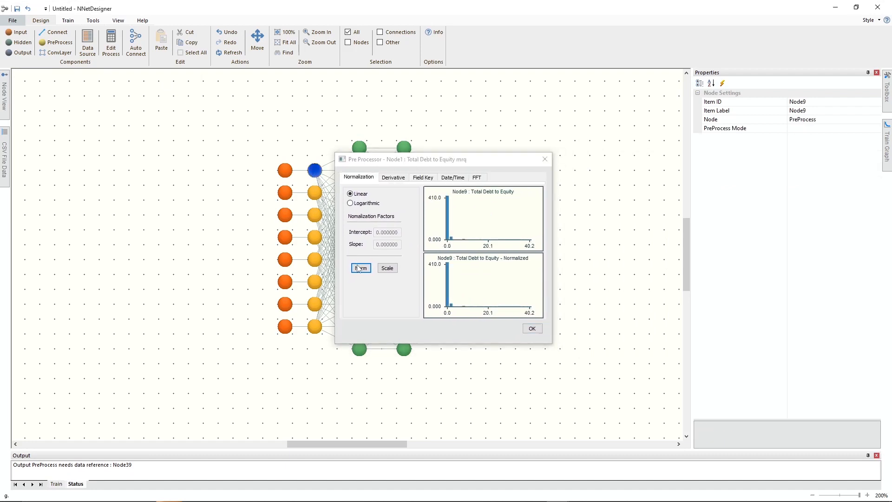
left_click(315, 197)
left_click(360, 267)
left_click(316, 216)
left_click(354, 265)
left_click(317, 237)
left_click(361, 268)
Step: Apply linear normalization to the last four preprocess nodes, from the 50-day average distance to Relative Strength Index
left_click(316, 260)
left_click(361, 268)
left_click(315, 283)
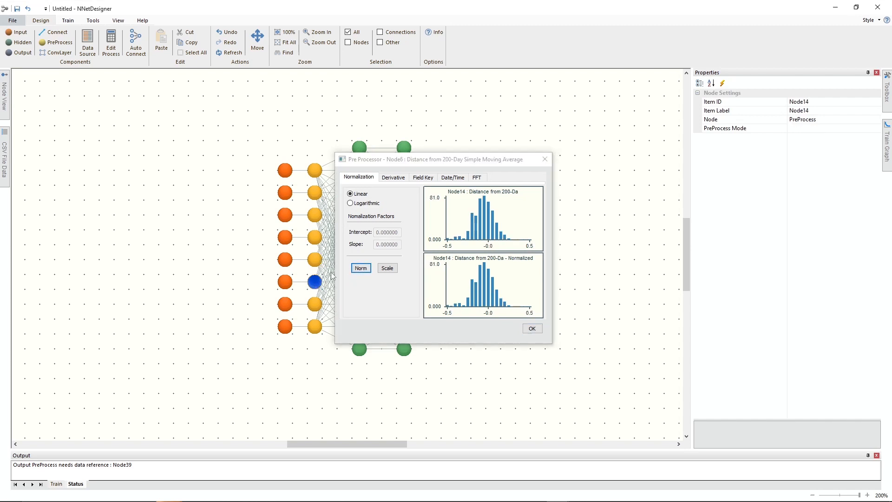
left_click(361, 268)
left_click(316, 304)
left_click(365, 268)
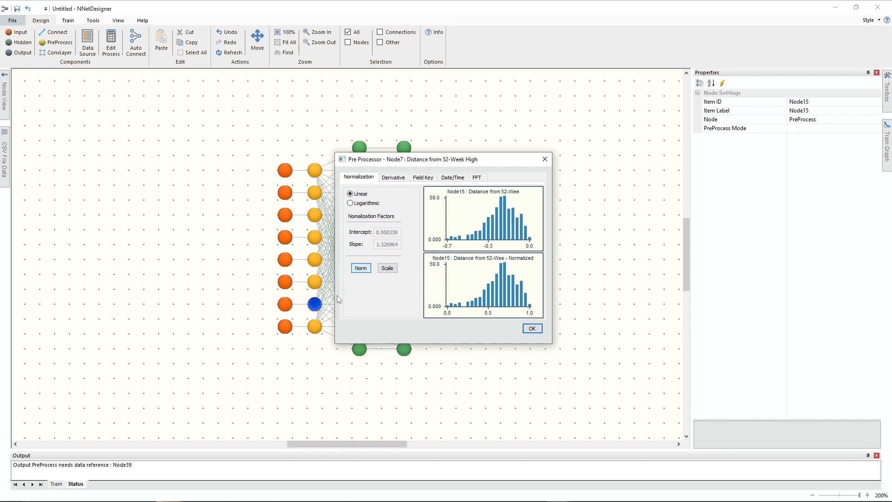
left_click(361, 269)
Step: Scale the Performance Week and Performance Month output nodes linearly with the default normalization range
left_click_drag(413, 165, 544, 173)
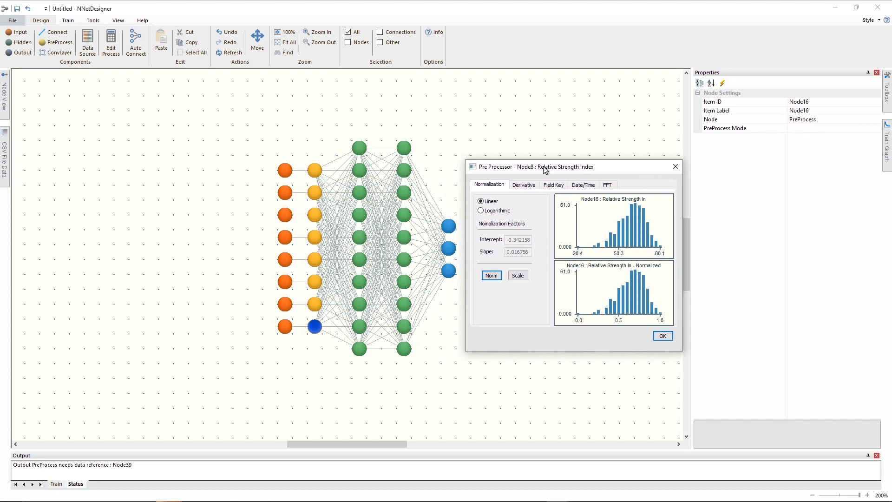
left_click(449, 226)
left_click(518, 275)
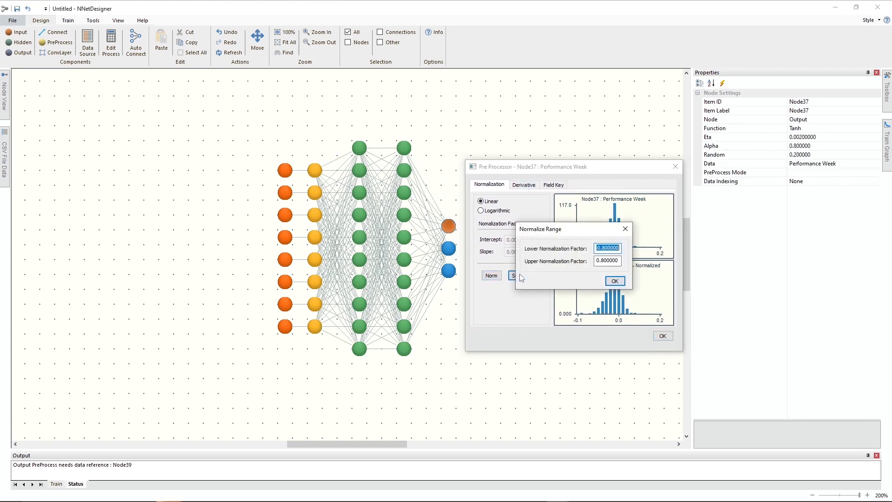
left_click(621, 285)
left_click(448, 248)
left_click(516, 276)
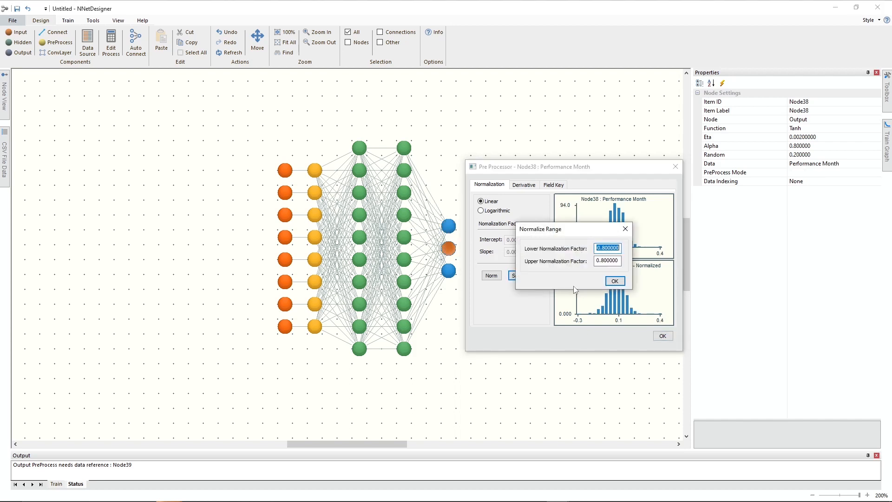
left_click(610, 283)
Step: Scale the Performance Quarter output node linearly with the default normalization range and close the Pre Processor
left_click(449, 271)
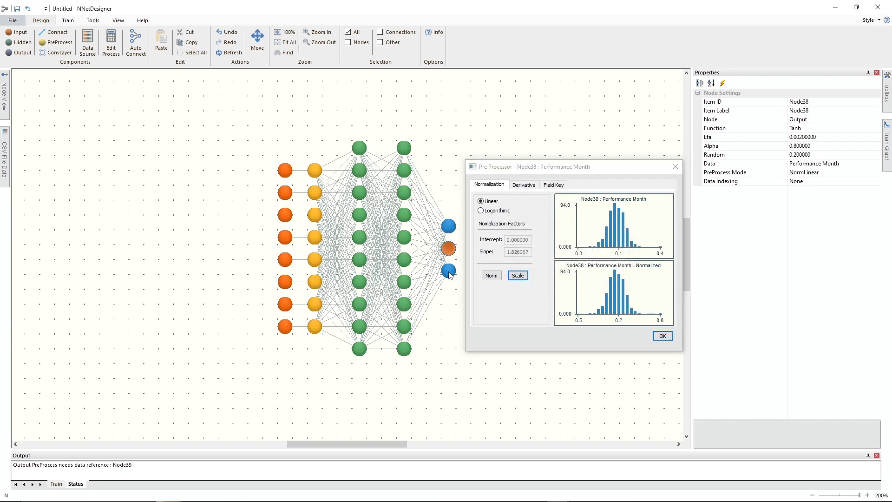
left_click(518, 275)
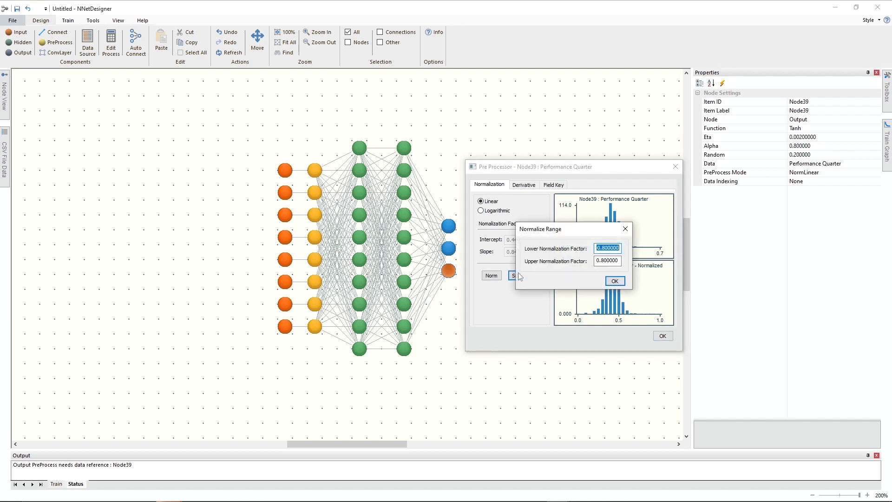
left_click(615, 282)
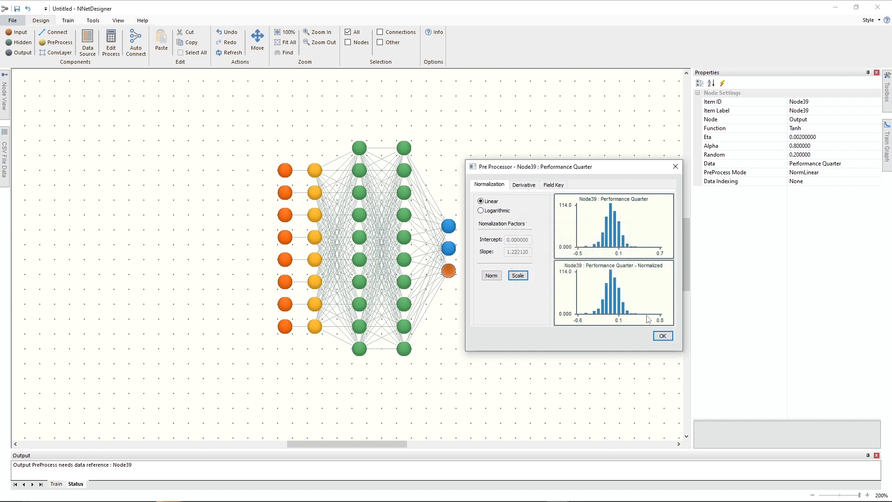
left_click(662, 337)
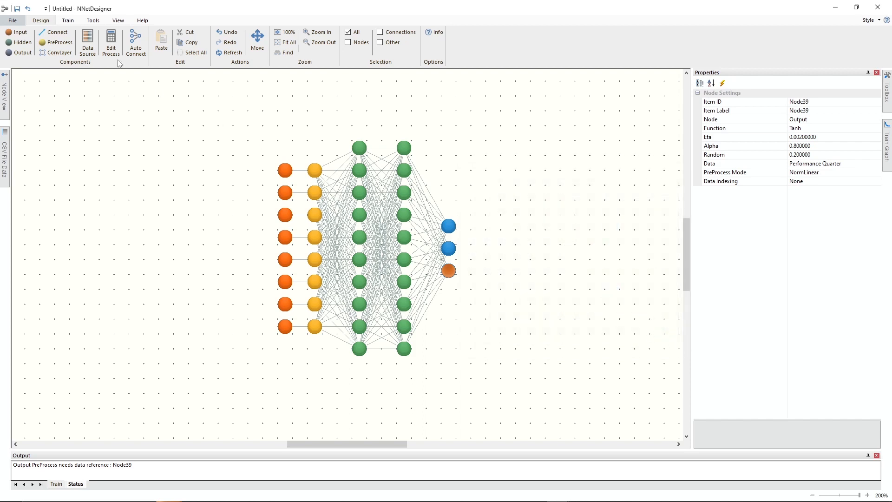
Step: Set the training's validation data to the file snp500_companies_description_validation.csv in the SNP 500 folder
left_click(70, 21)
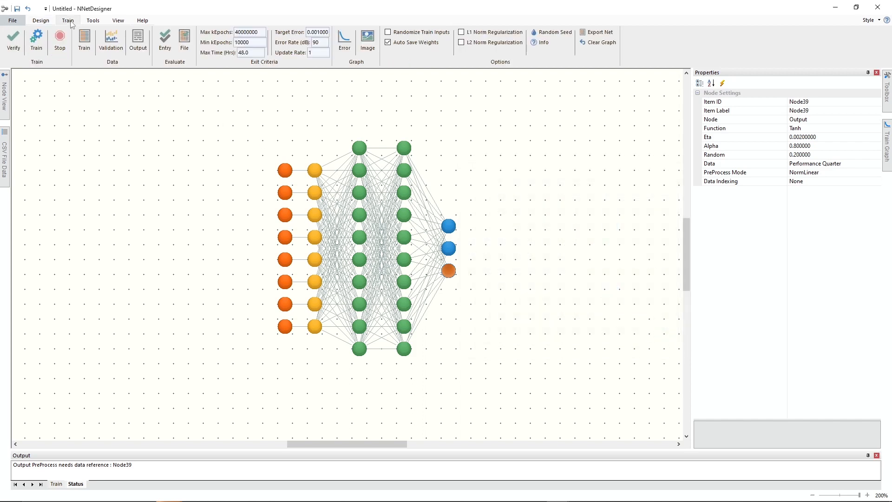
left_click(111, 41)
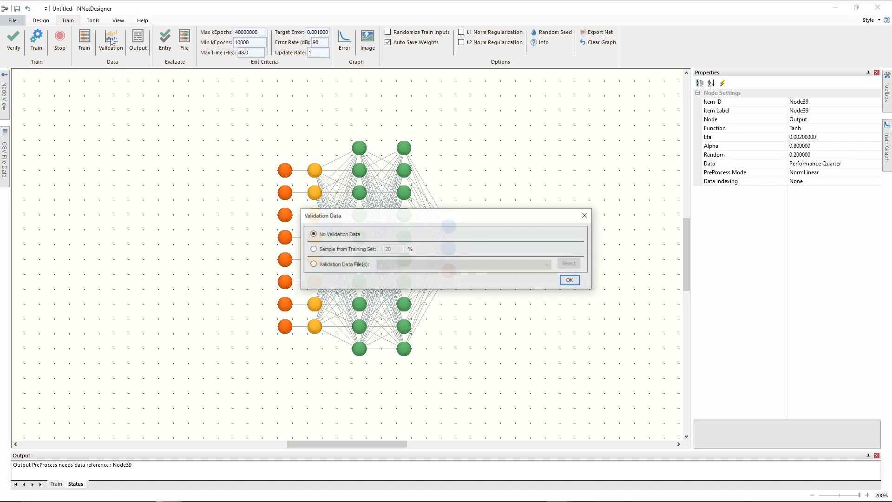
left_click(313, 264)
left_click(568, 265)
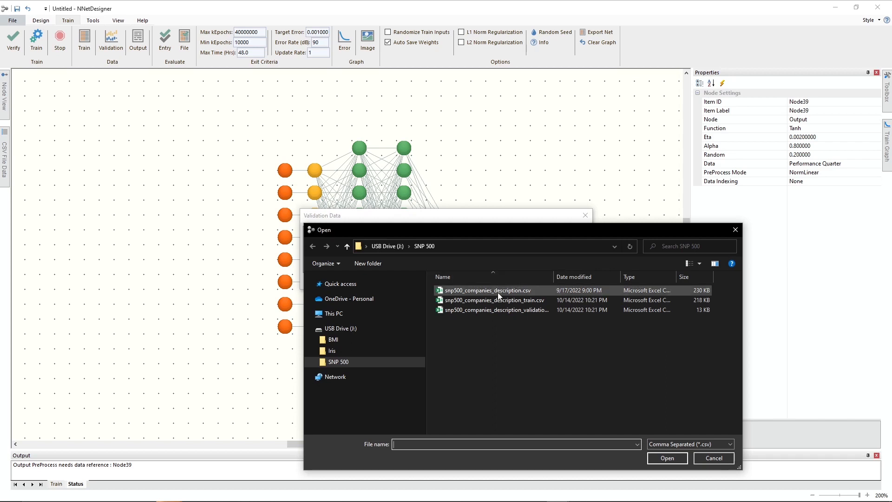
double_click(498, 311)
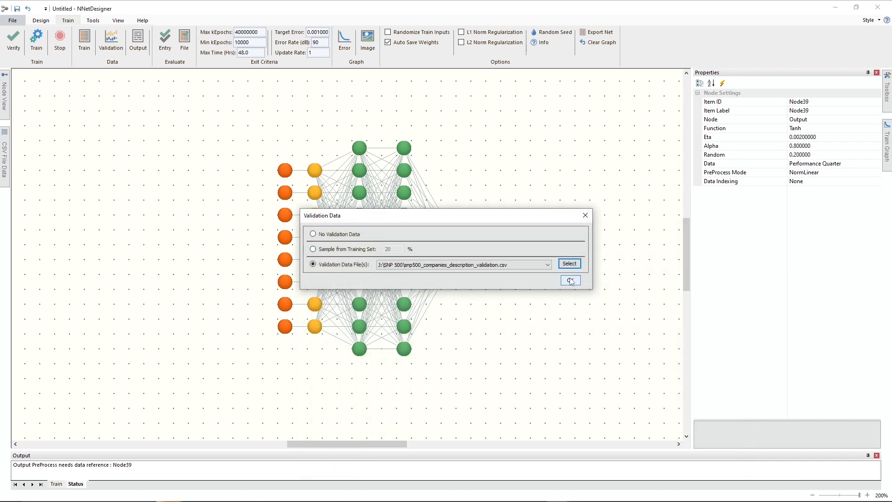
left_click(572, 280)
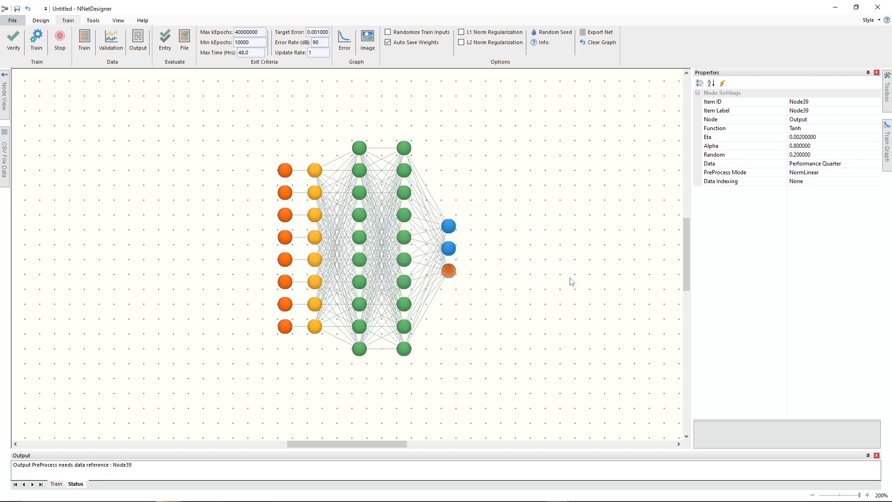
Step: Enable Randomize Train Inputs and disable Auto Save Weights for training
left_click(390, 34)
left_click(388, 42)
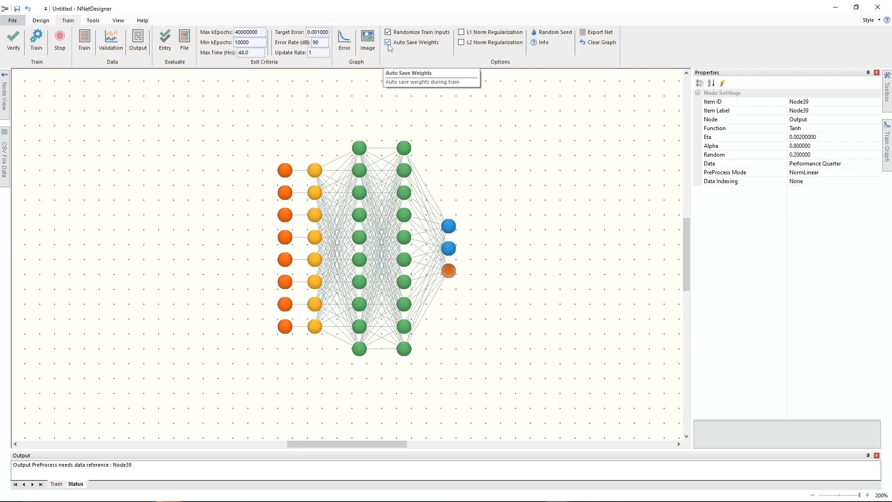
left_click(389, 47)
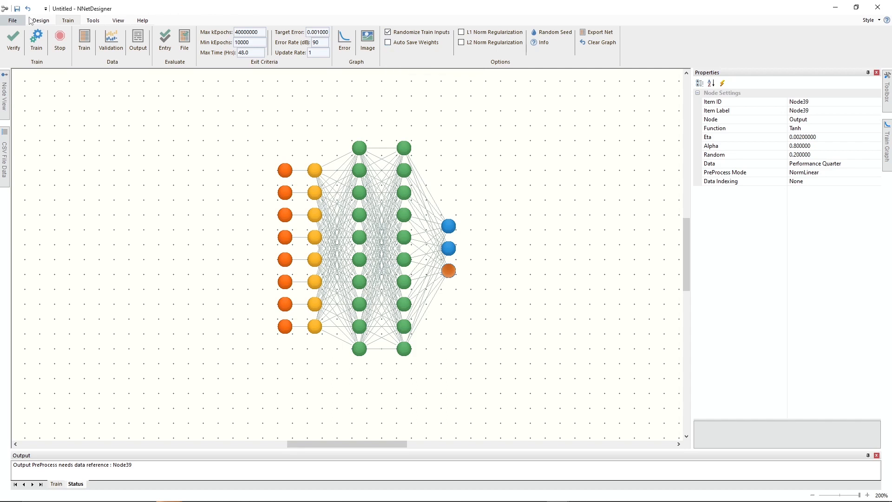
Step: Save the network as SNP_Companies_Description.nnd in the SNP 500 folder, replacing the existing file
left_click(11, 22)
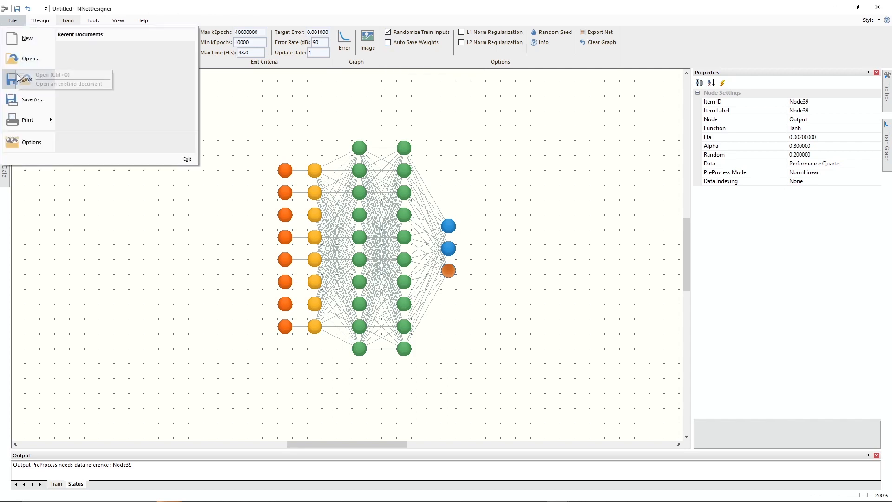
left_click(25, 98)
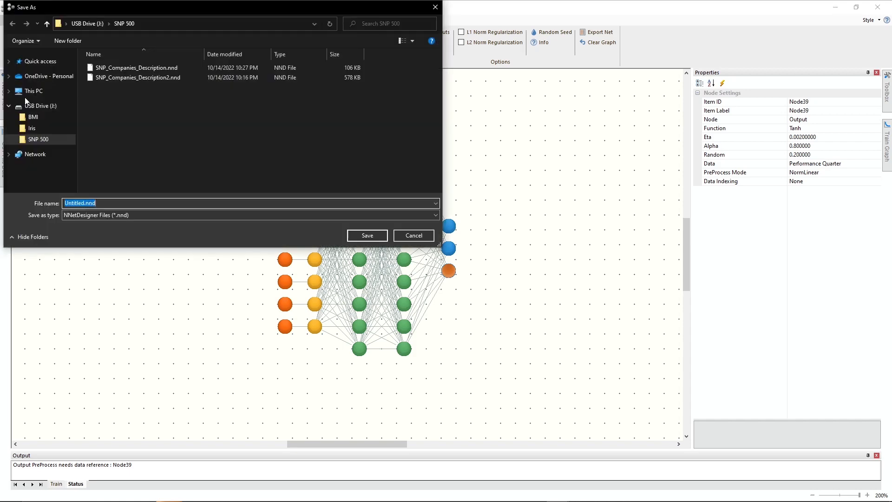
left_click(147, 69)
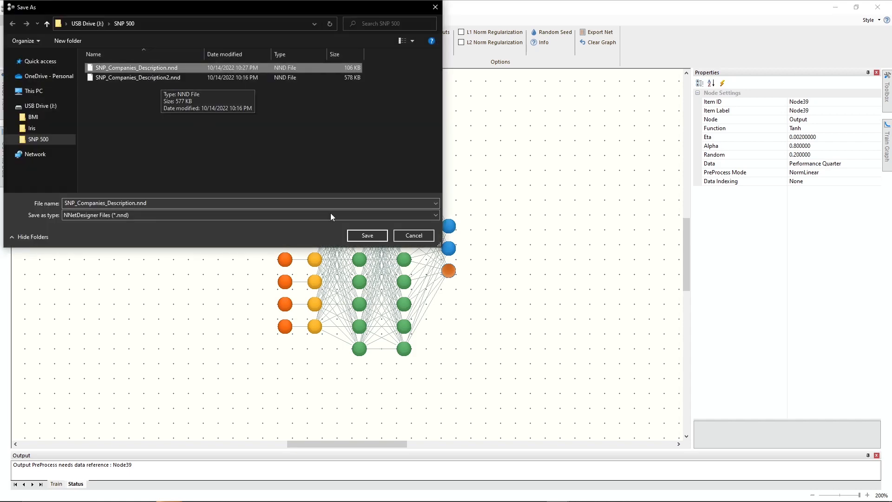
left_click(363, 236)
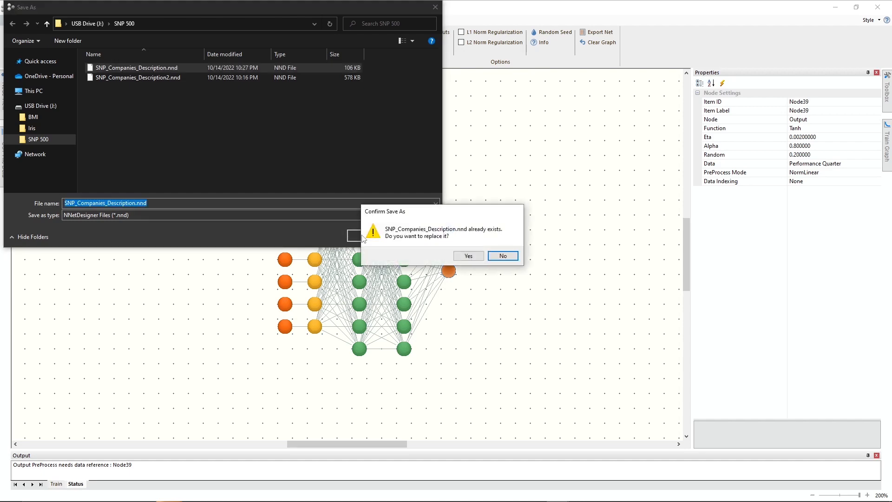
left_click(468, 257)
Step: Restore the network's window to its smaller size and dock the Train Graph in place of the node properties
left_click(855, 9)
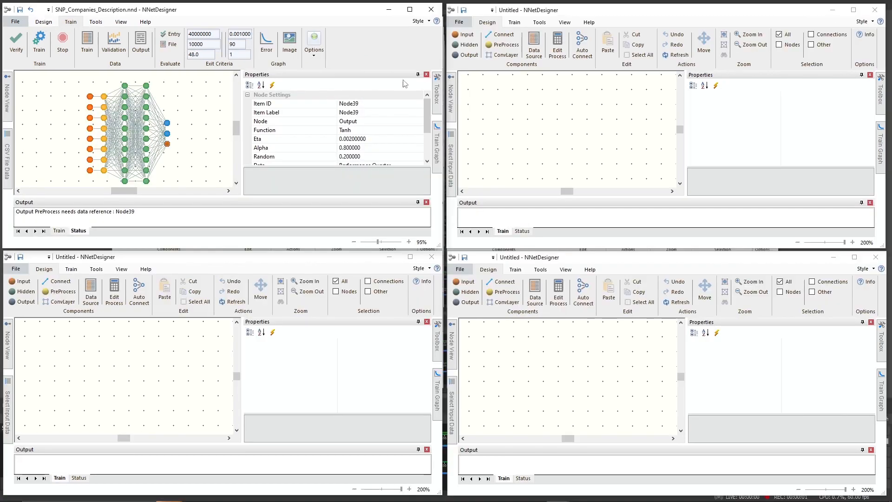
left_click(418, 75)
mouse_move(438, 153)
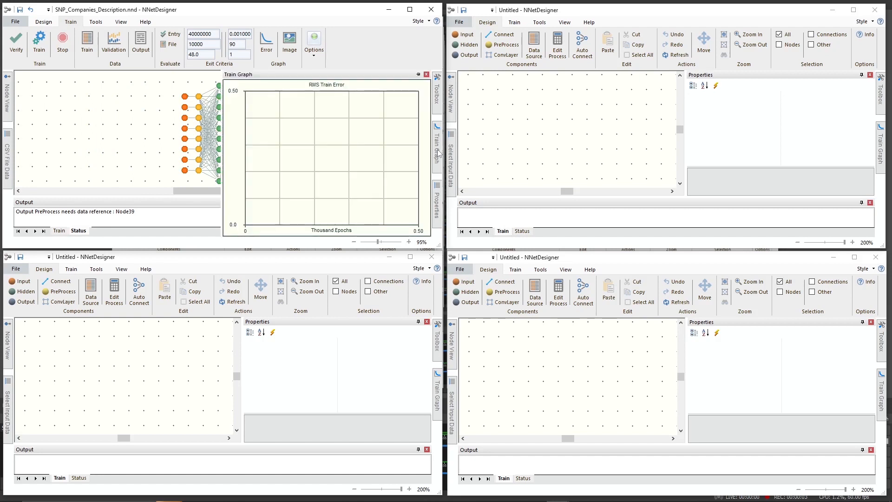
left_click(418, 75)
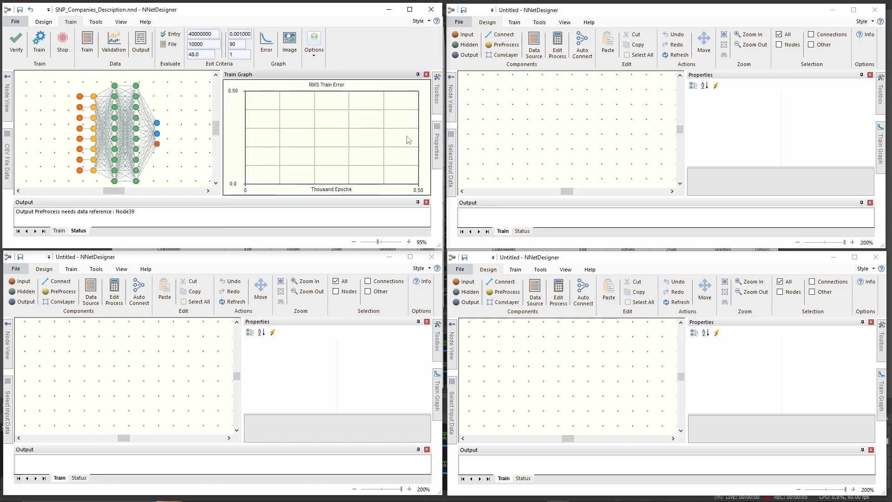
Step: In a second, empty instance, dock the Train Graph in place of the properties and open SNP_Companies_Description.nnd
left_click(418, 322)
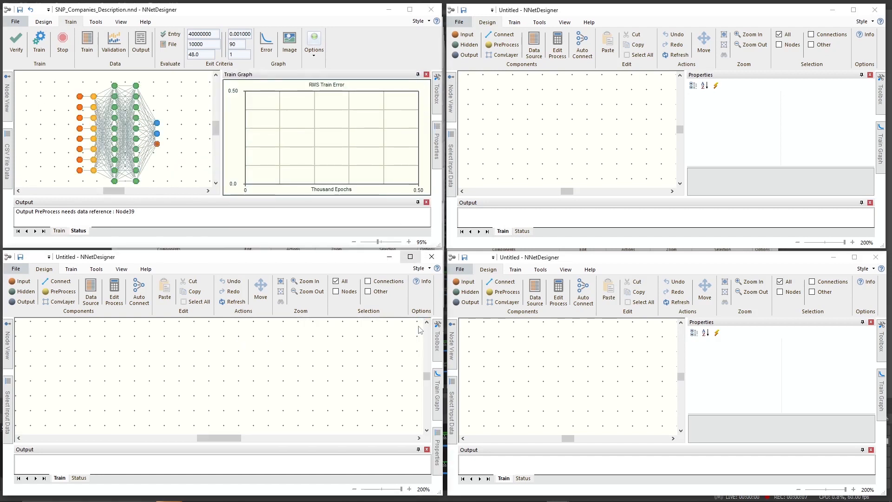
mouse_move(438, 391)
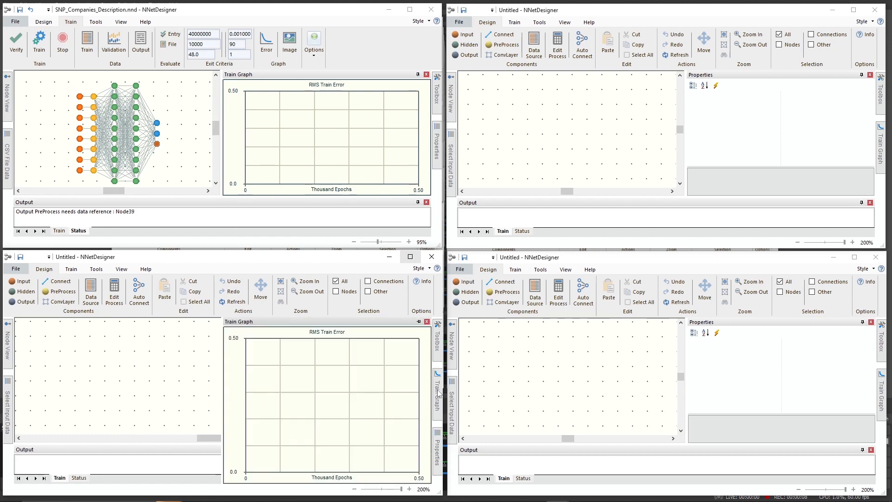
left_click(419, 322)
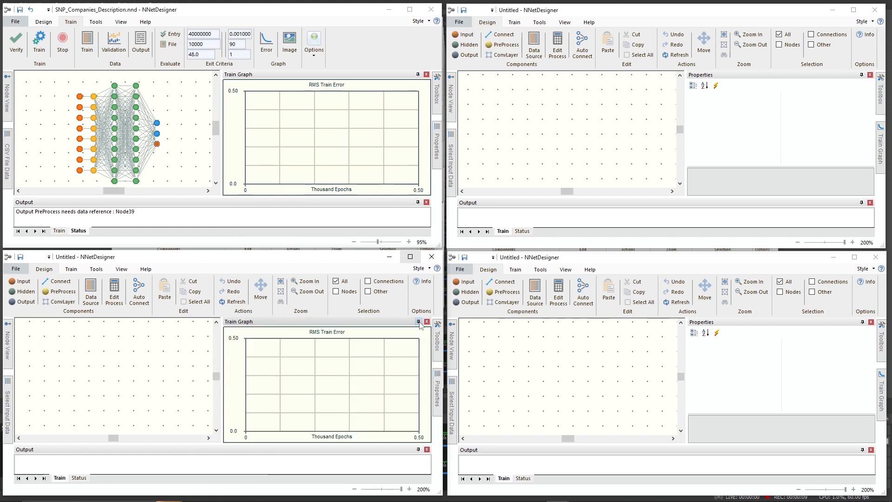
left_click(15, 268)
left_click(20, 309)
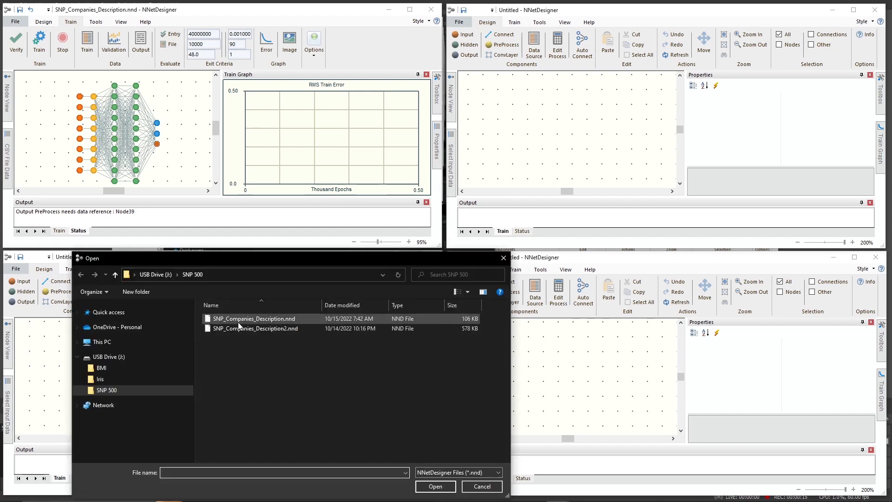
double_click(239, 321)
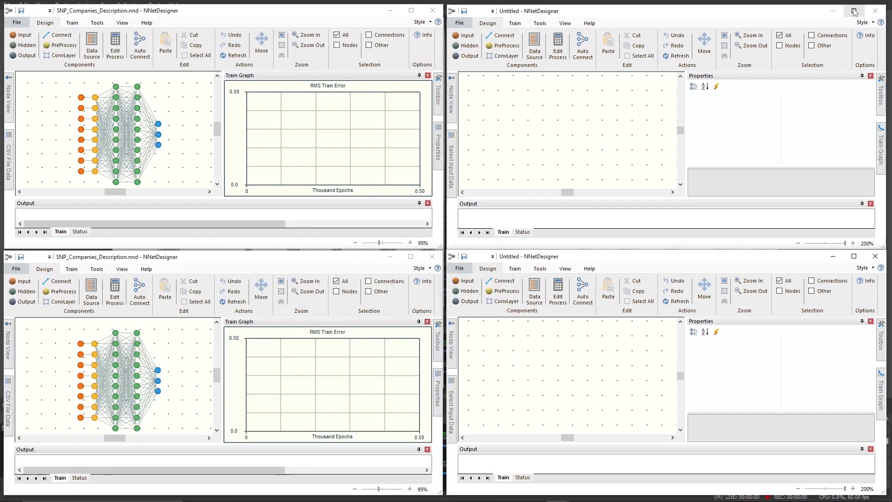
Step: Maximize another empty instance and open SNP_Companies_Description.nnd in it
left_click(854, 11)
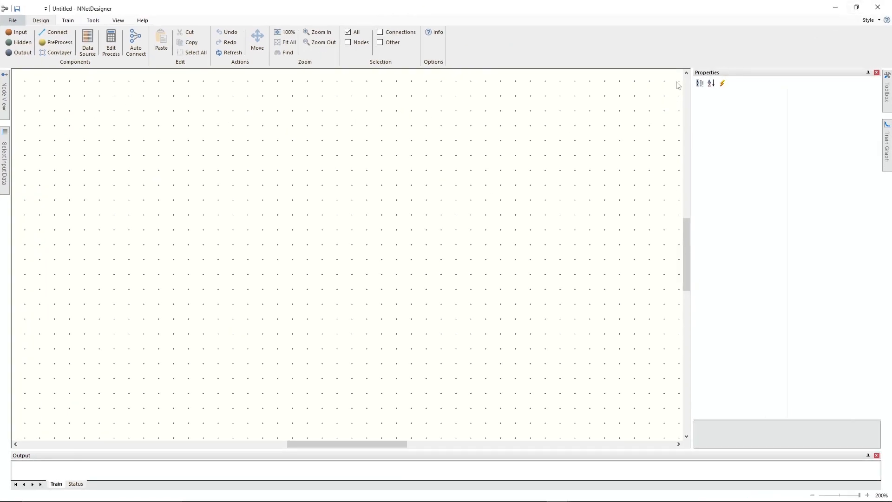
left_click(12, 20)
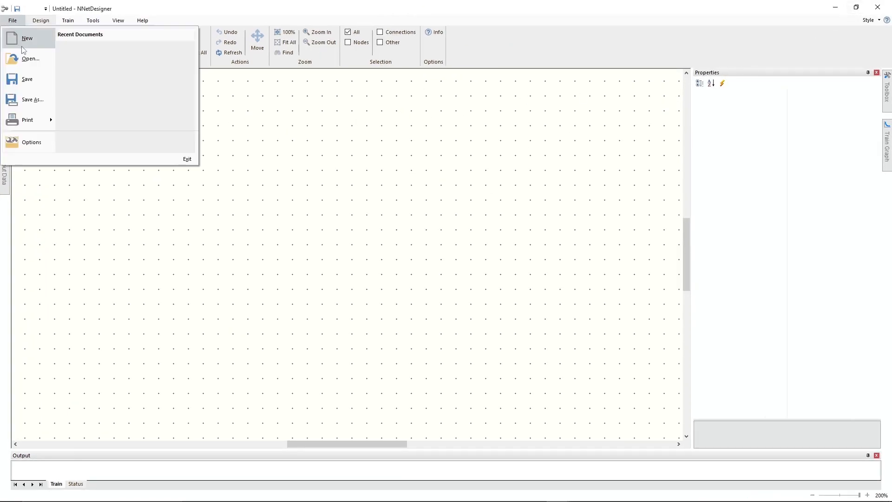
left_click(29, 59)
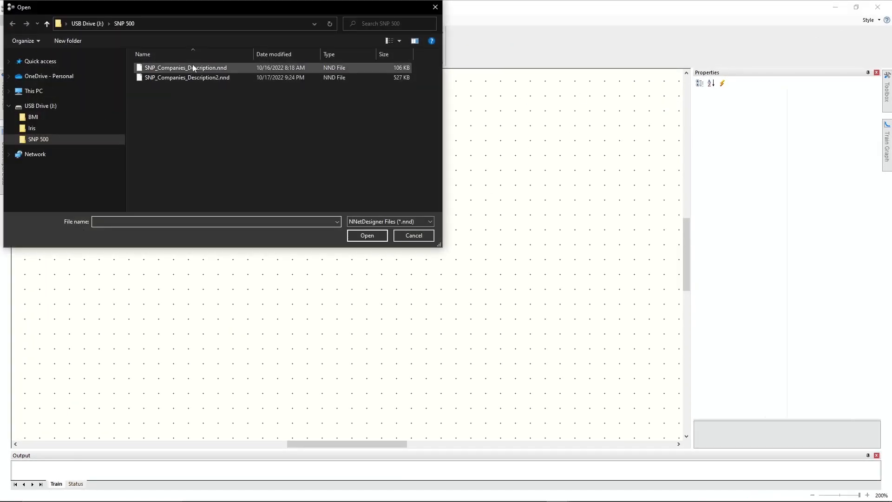
double_click(193, 68)
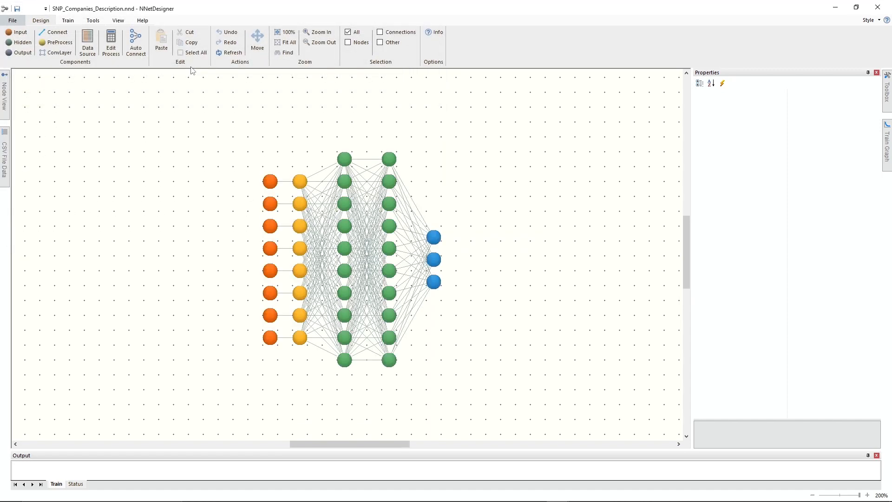
Step: Copy all nodes of the two hidden layers together with the connections between them
left_click(319, 44)
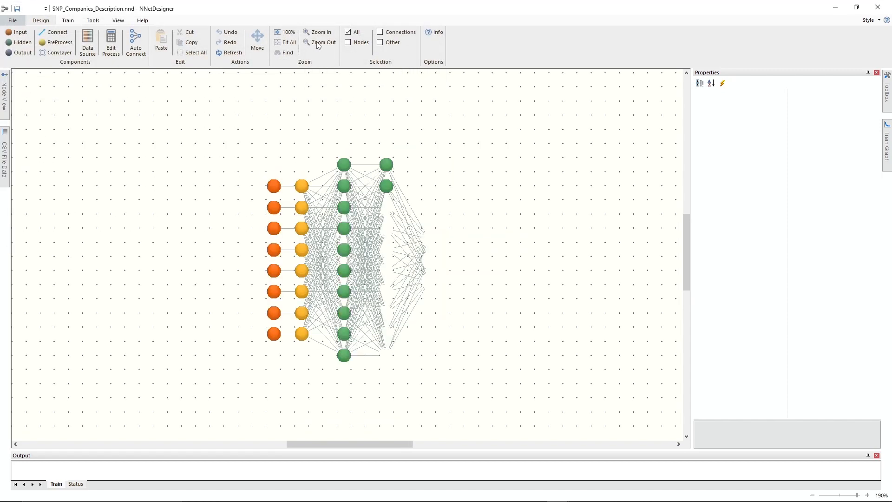
left_click(319, 44)
left_click(319, 44)
left_click(319, 44)
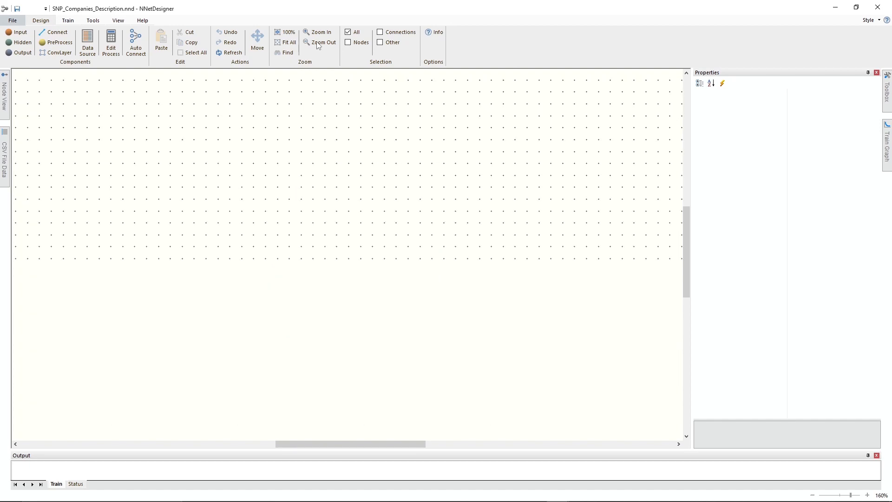
left_click(319, 44)
left_click(318, 44)
left_click(318, 44)
left_click(319, 44)
left_click_drag(331, 192, 377, 333)
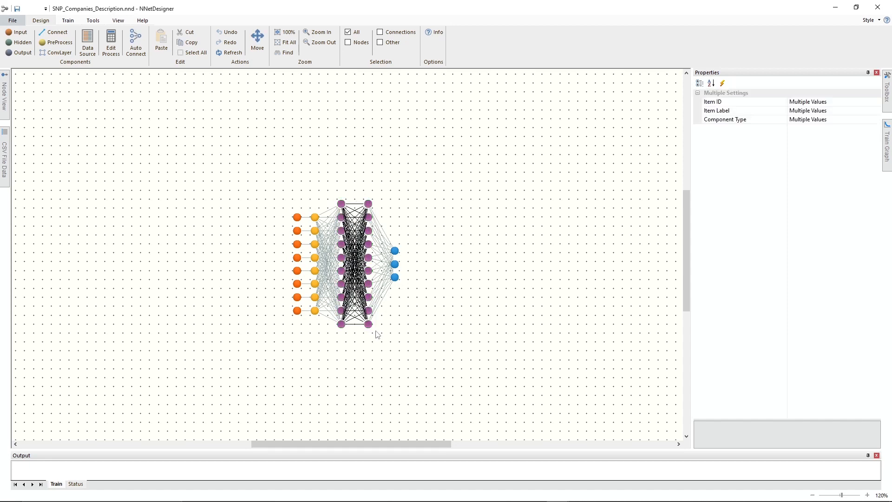
right_click(369, 325)
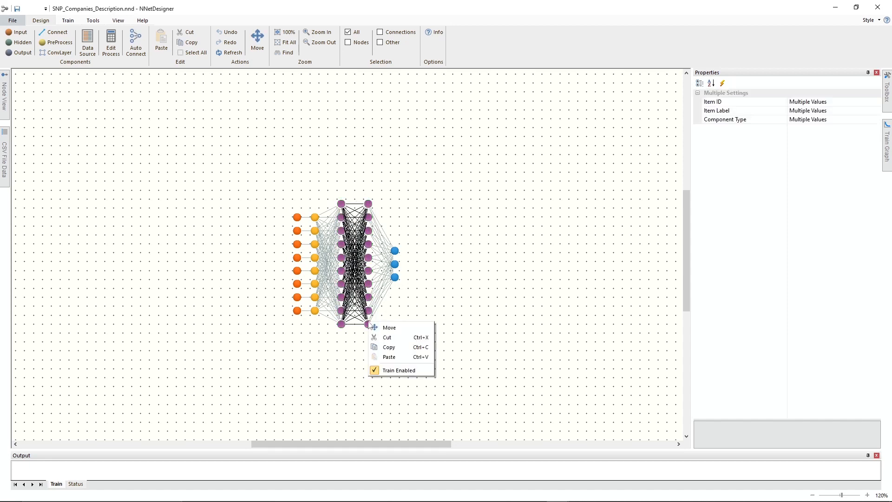
left_click(390, 348)
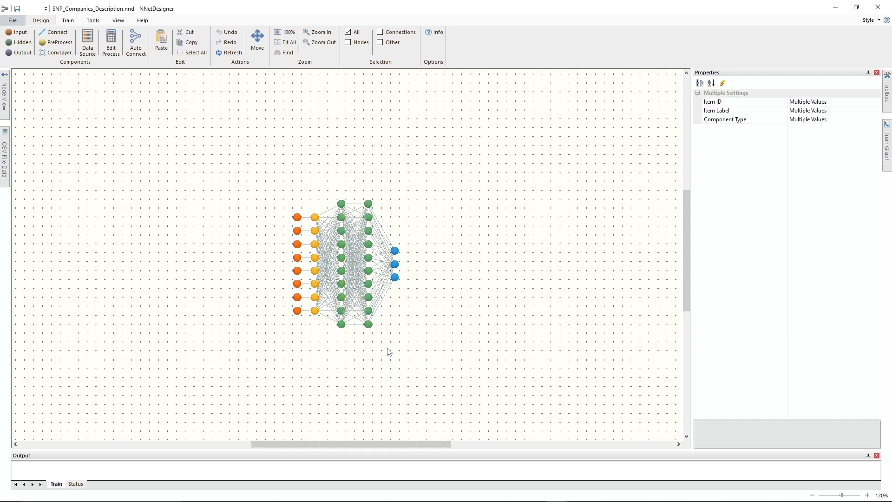
Step: Paste the copied hidden-layer block twice, directly above and directly below the existing hidden layers
right_click(340, 174)
left_click(359, 205)
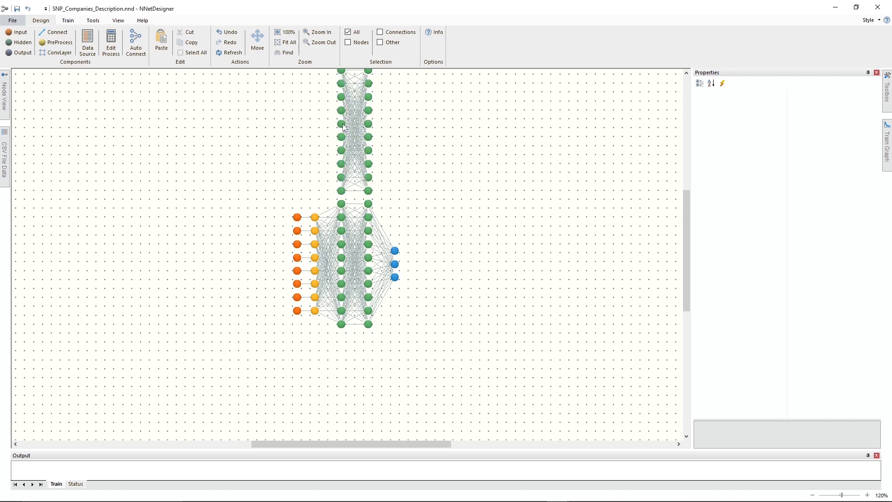
right_click(387, 329)
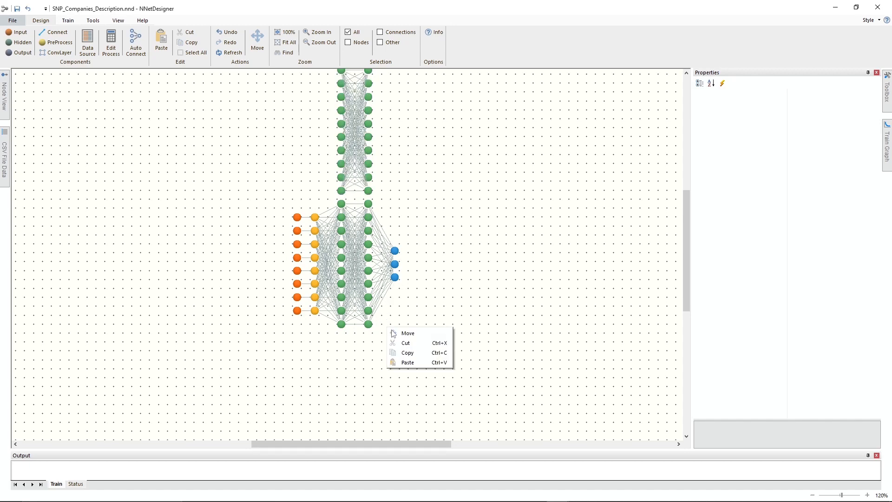
left_click(407, 363)
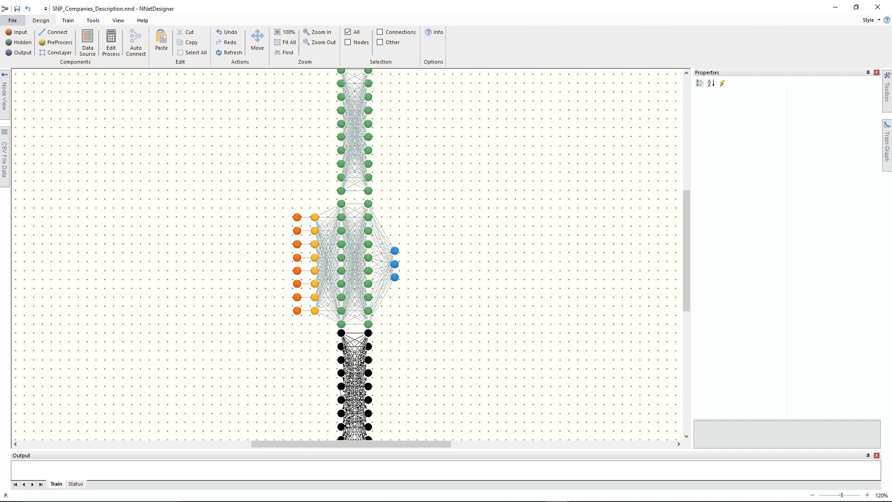
left_click(343, 394)
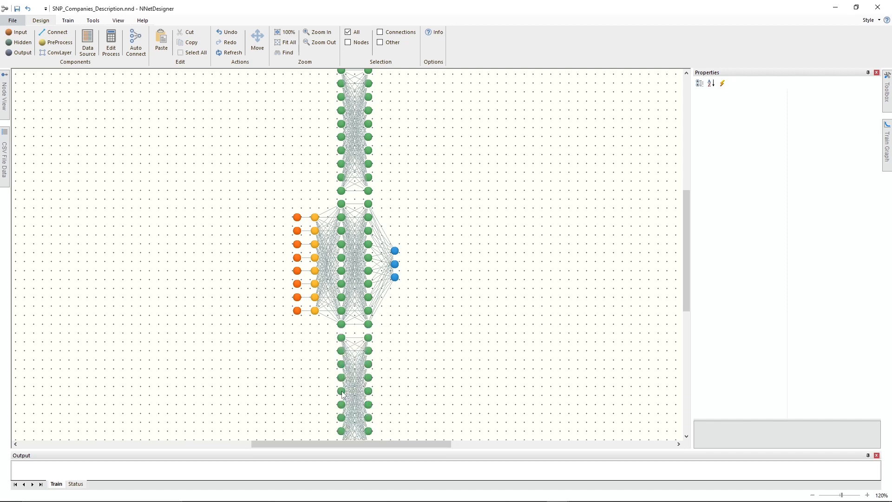
Step: Copy the topmost pair of hidden nodes and paste it once above and once below the hidden-layer columns
left_click(312, 43)
left_click(312, 43)
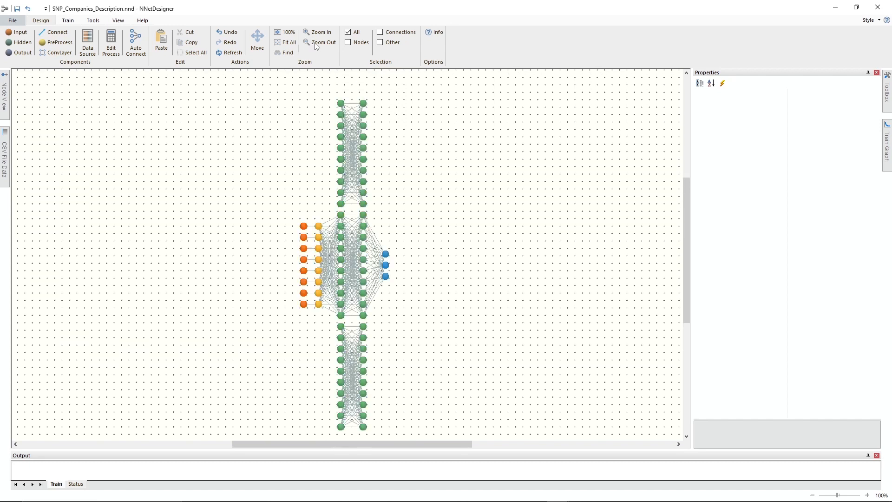
left_click_drag(337, 94, 372, 110)
right_click(366, 108)
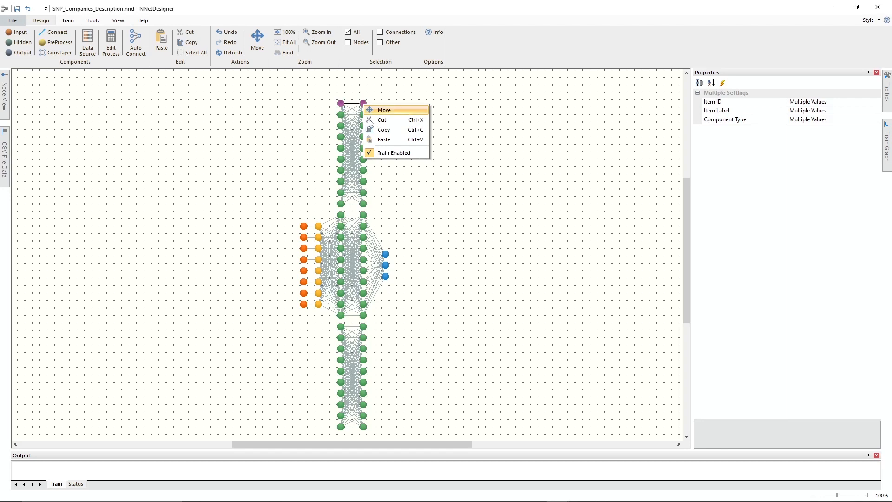
left_click(381, 132)
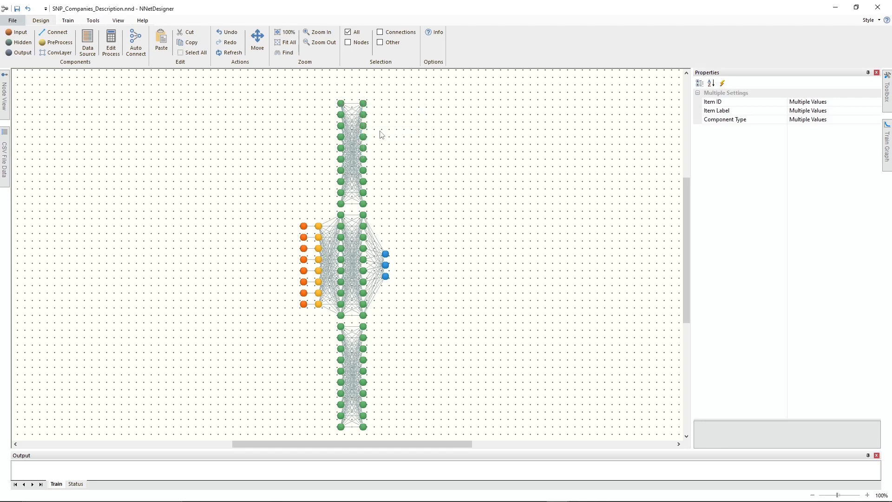
right_click(353, 96)
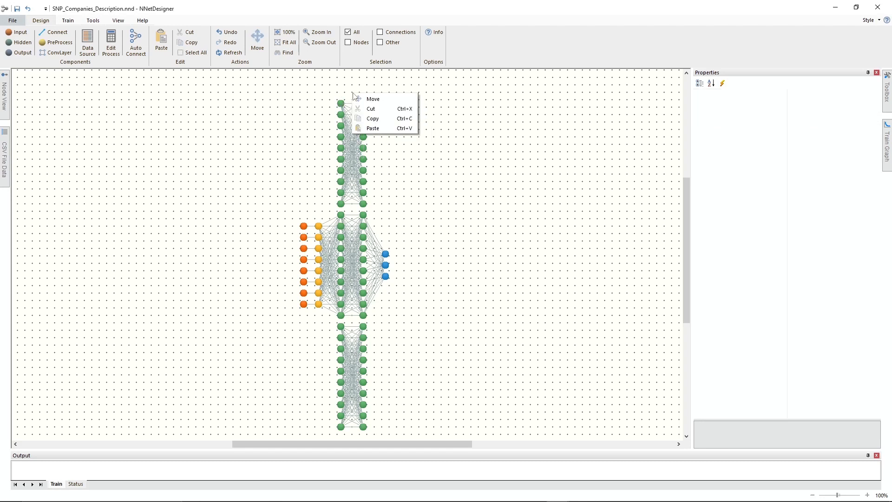
left_click(374, 128)
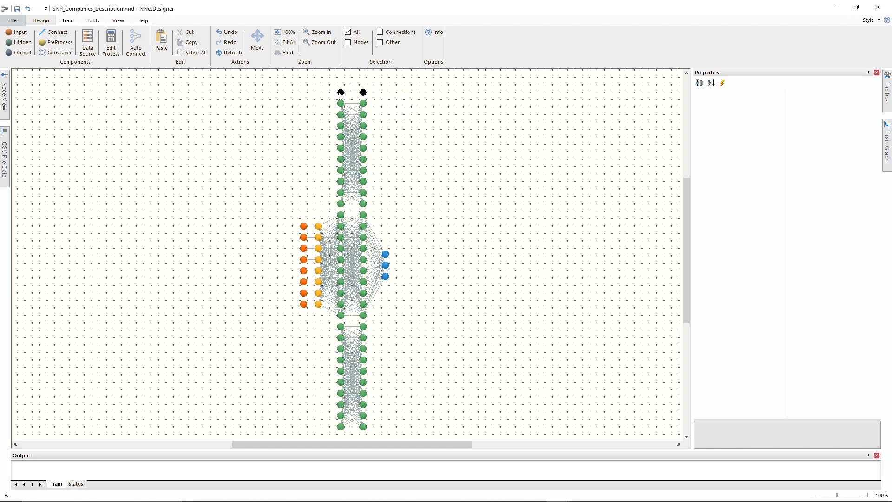
left_click(338, 94)
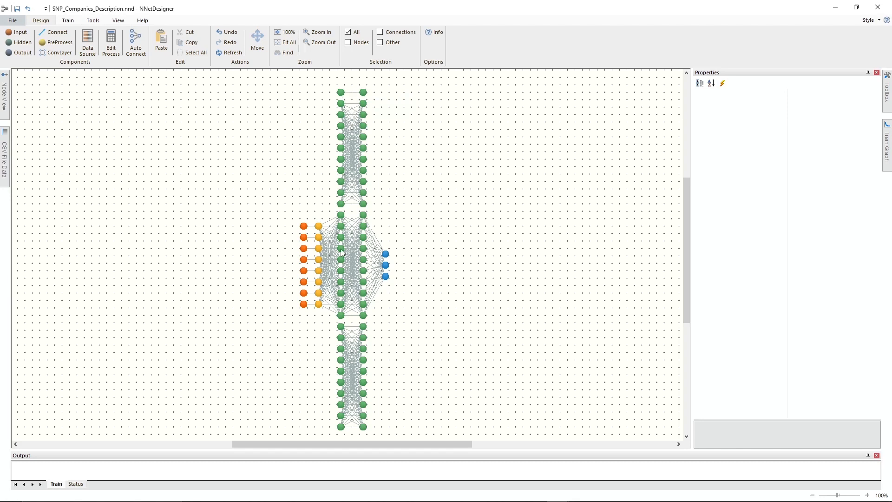
right_click(367, 432)
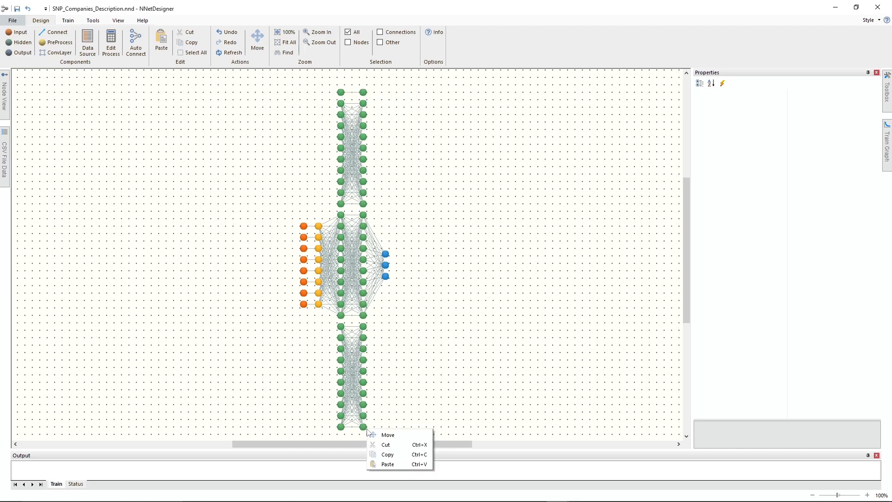
left_click(393, 468)
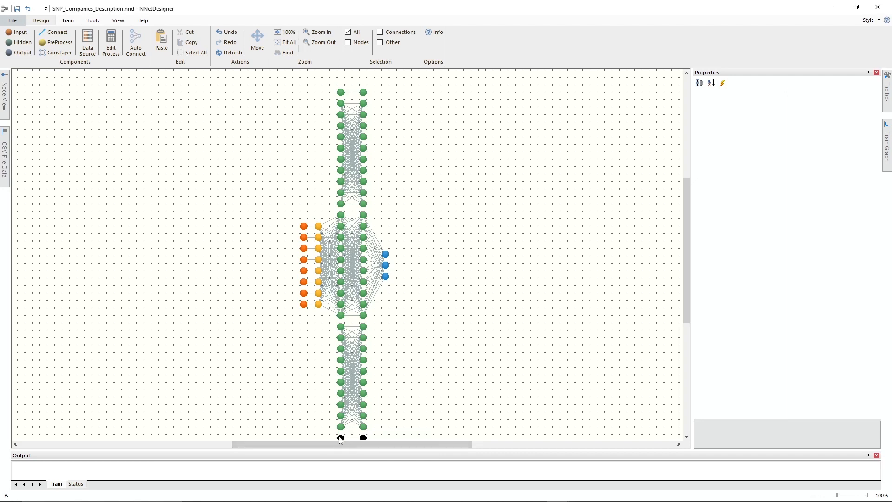
left_click(340, 438)
Step: Auto-connect the preprocess nodes, both enlarged hidden layers and the output nodes
left_click(322, 43)
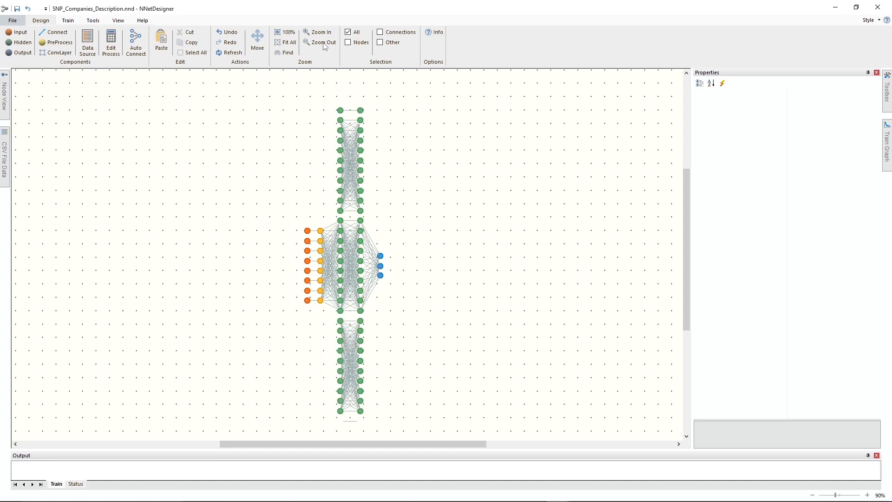
left_click_drag(317, 101, 398, 430)
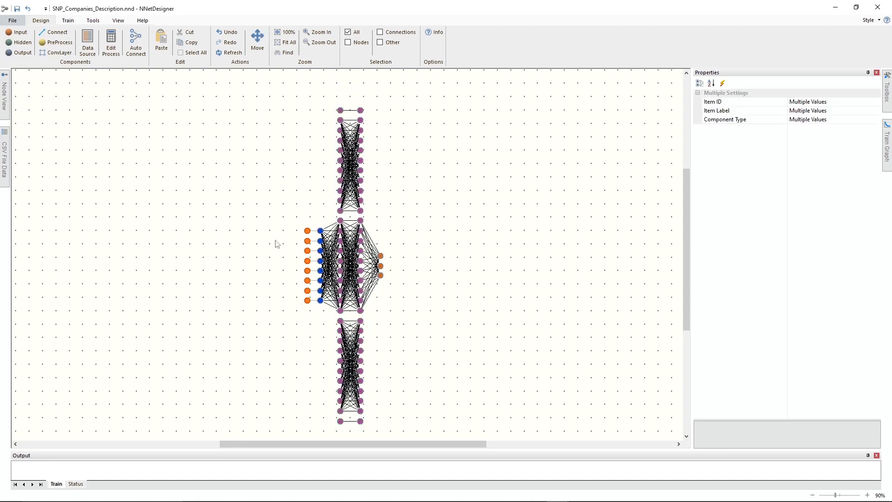
left_click(149, 54)
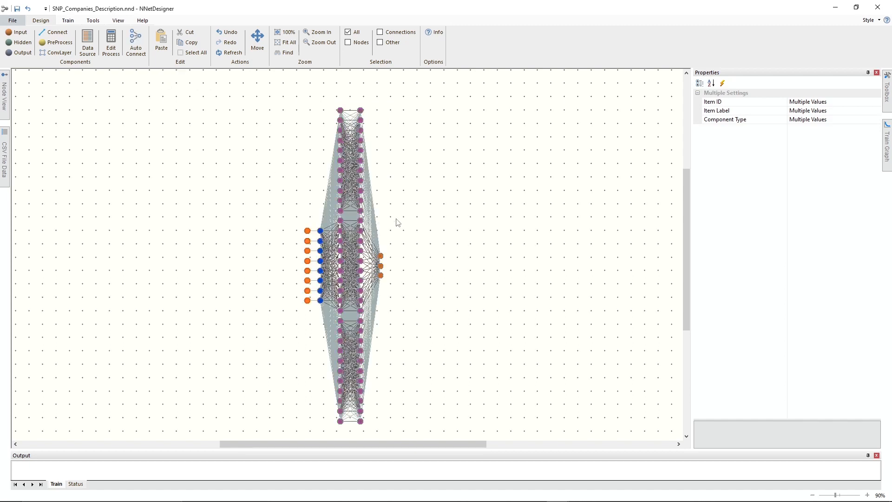
Step: Limit selection to nodes, set the activation function of the lower half of both hidden layers to Relu, and check the output nodes' settings
left_click(349, 43)
left_click_drag(367, 424, 337, 269)
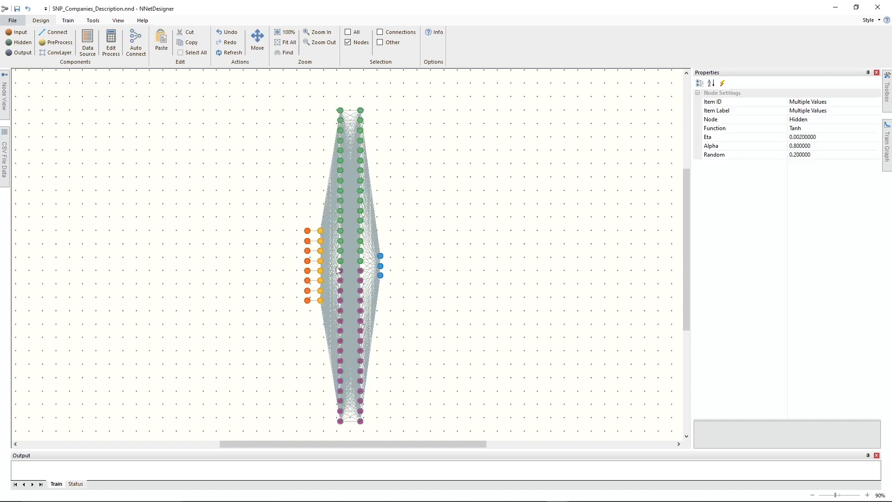
left_click(866, 127)
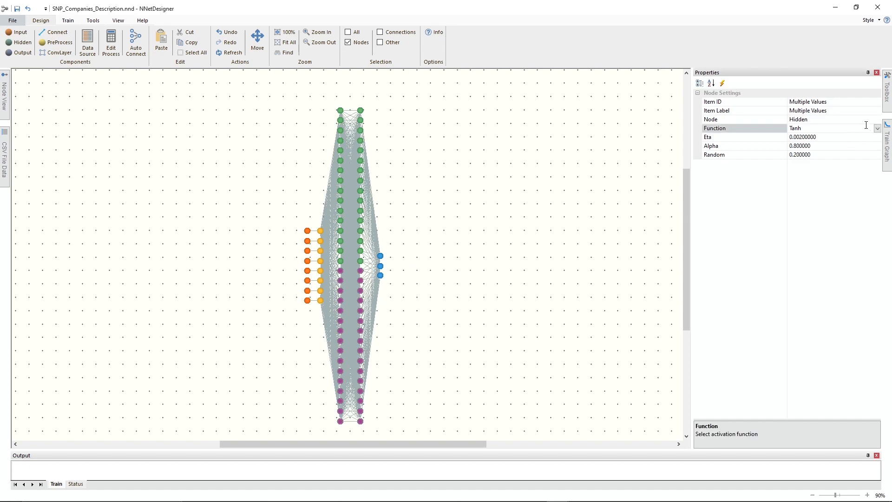
left_click(877, 128)
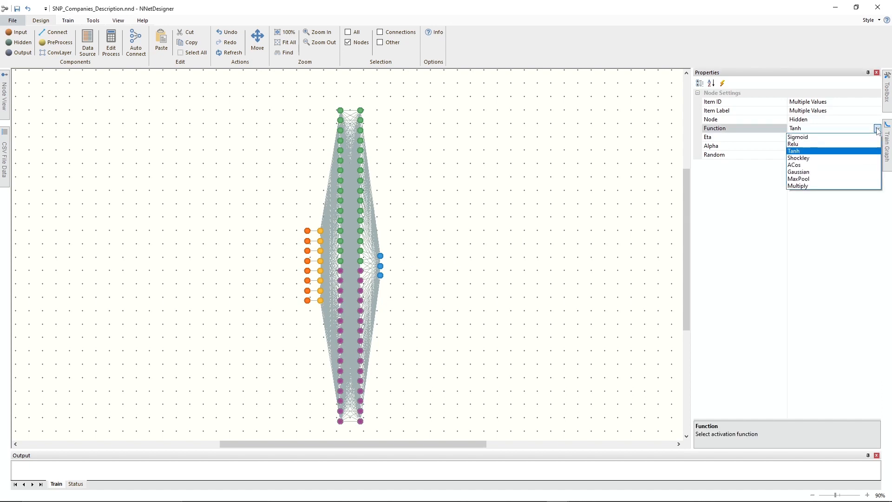
left_click(842, 148)
left_click(418, 249)
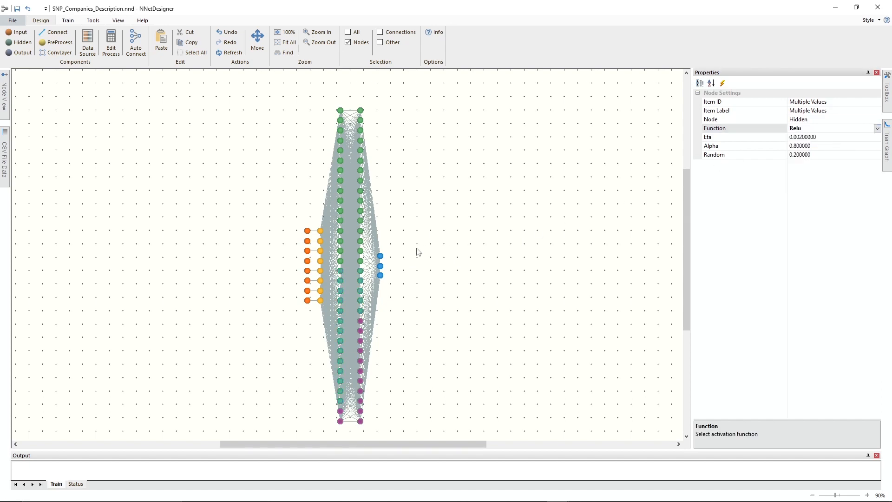
left_click_drag(392, 251, 376, 286)
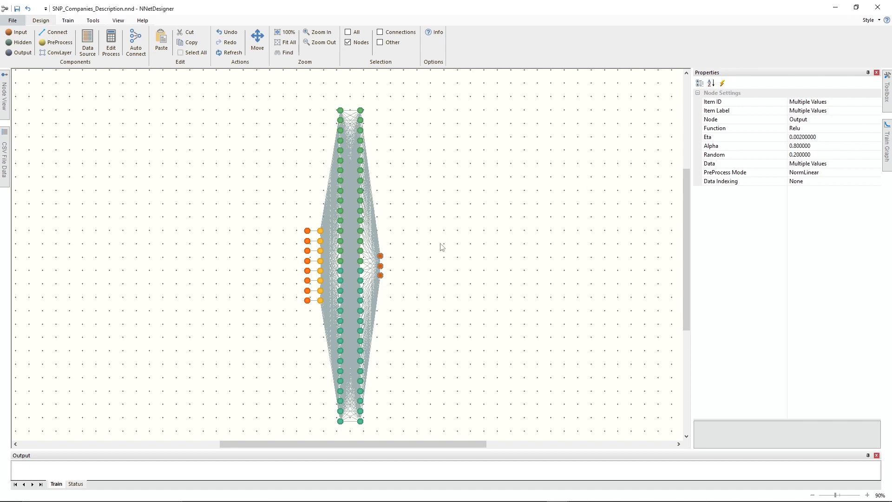
Step: Save the network as SNP_Companies_Description2.nnd, replacing the existing file, and restore its window to the smaller size with the whole network fitted
left_click(12, 22)
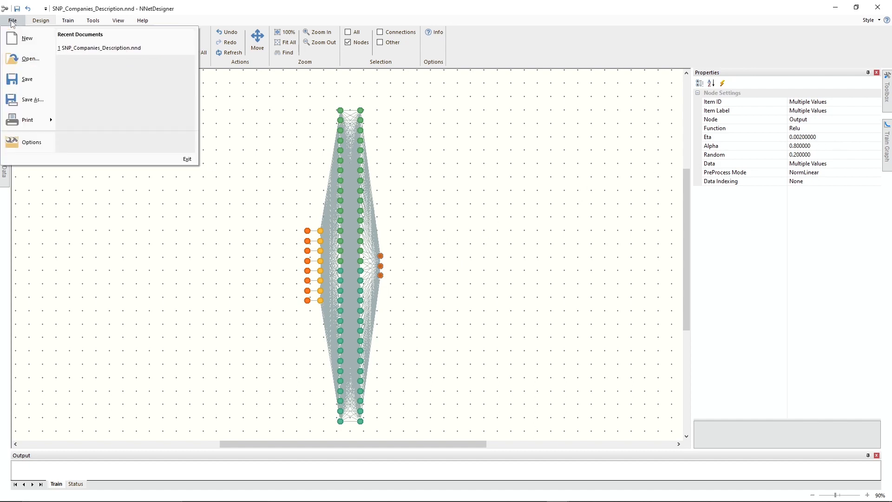
left_click(24, 101)
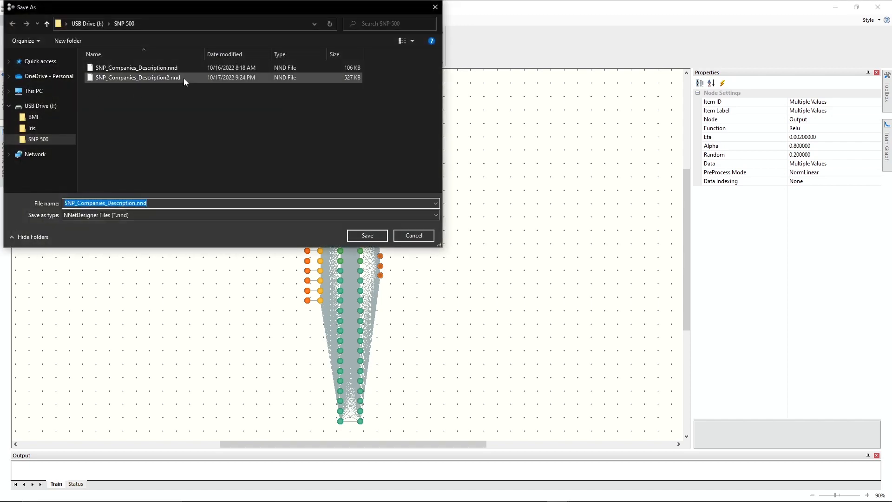
double_click(174, 78)
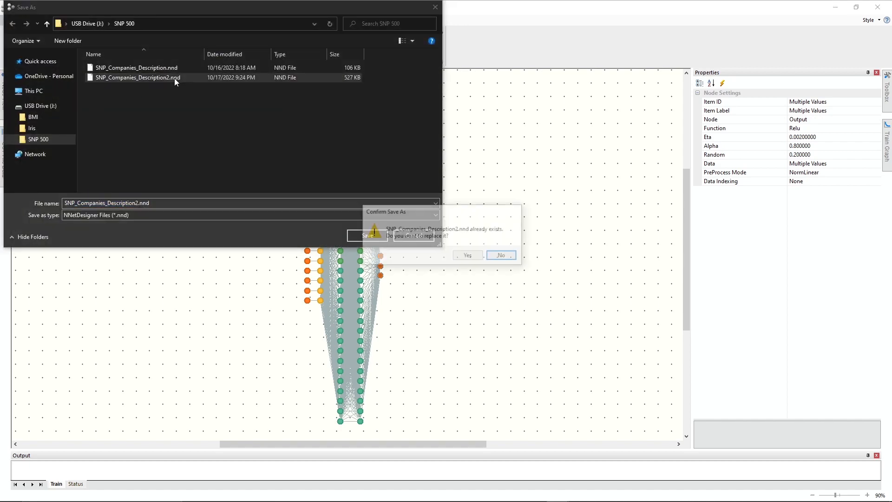
left_click(479, 259)
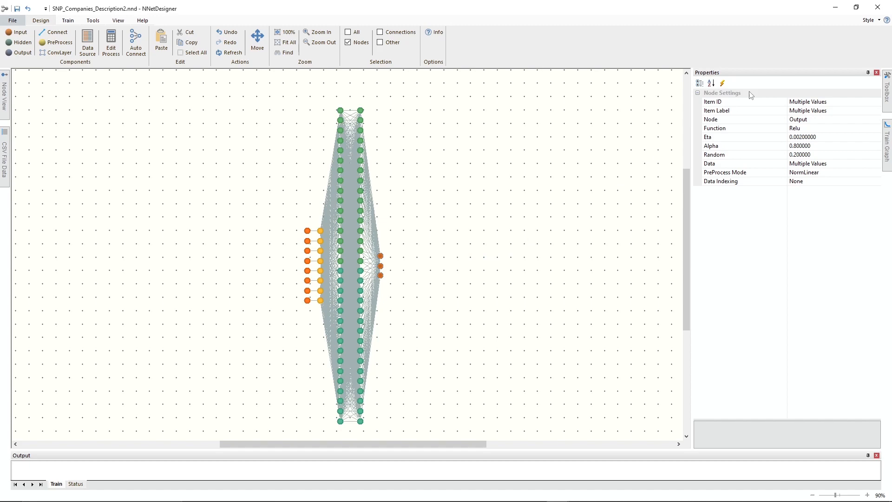
left_click(857, 7)
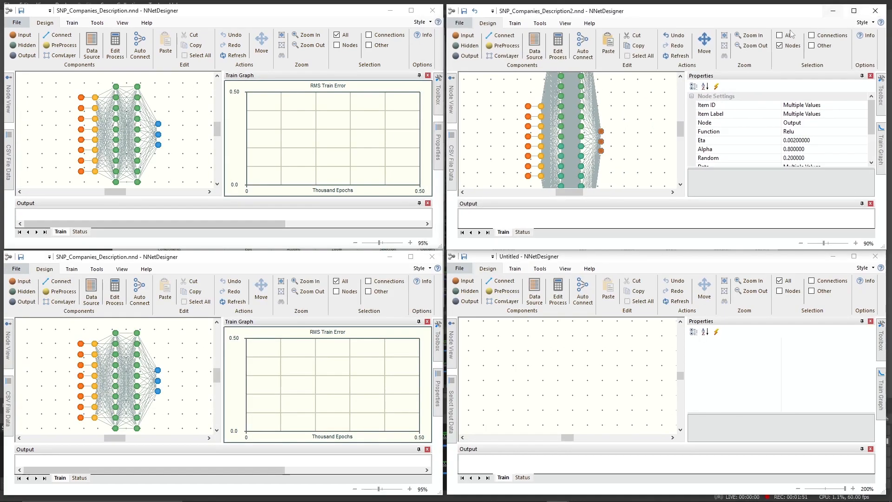
left_click(726, 46)
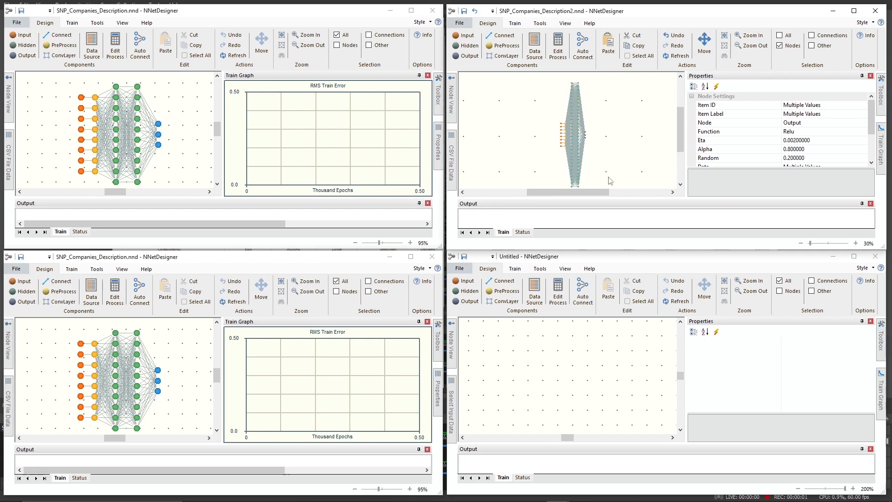
Step: Open SNP_Companies_Description2.nnd in the remaining empty instance and dock the Train Graph there in place of the properties
left_click(461, 272)
left_click(477, 306)
double_click(606, 328)
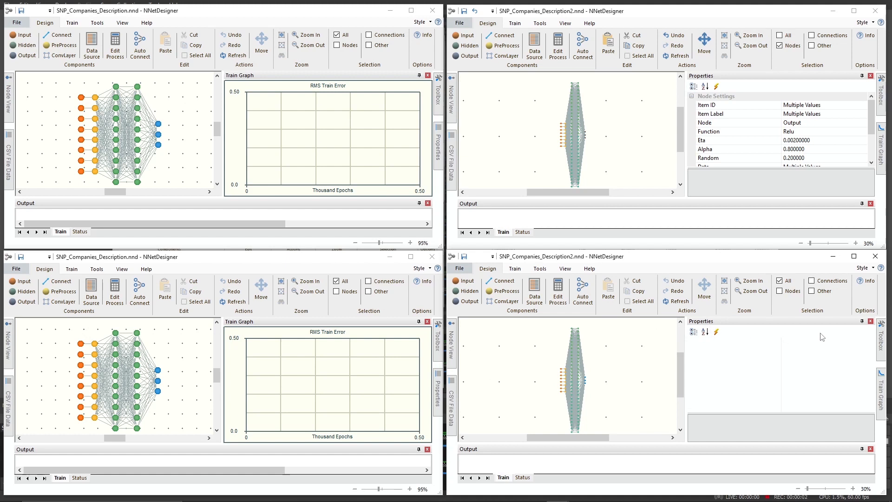
left_click(870, 322)
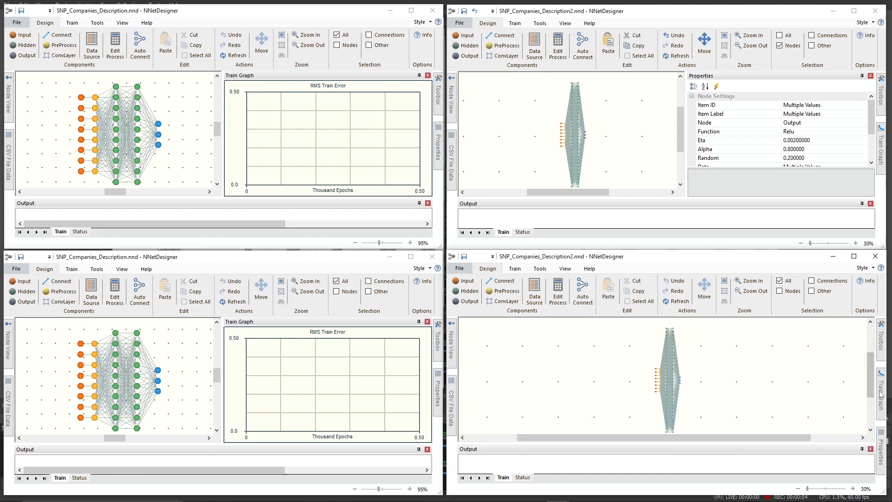
mouse_move(881, 395)
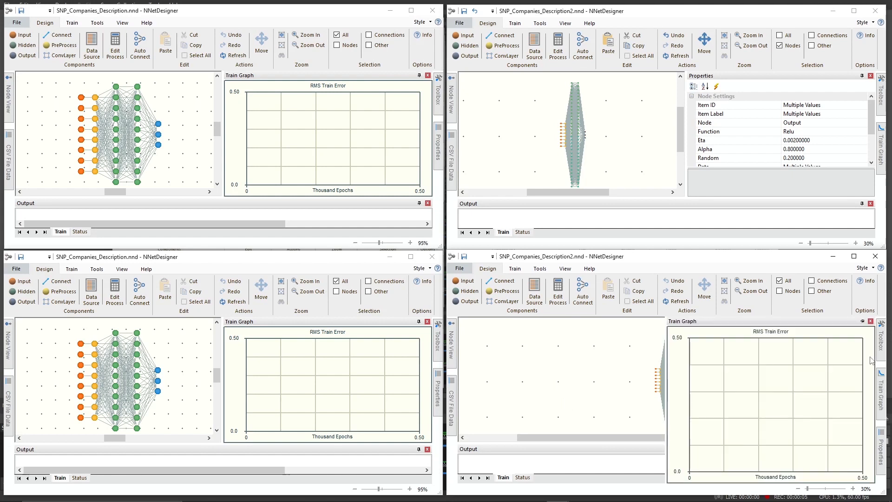
left_click(863, 322)
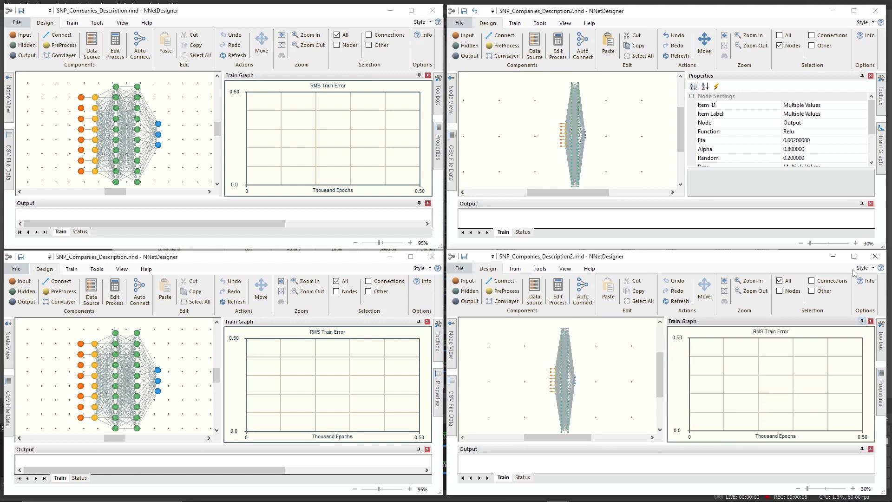
Step: Dock the Train Graph in place of the node properties in the instance where the enlarged network was built
left_click(861, 76)
mouse_move(882, 145)
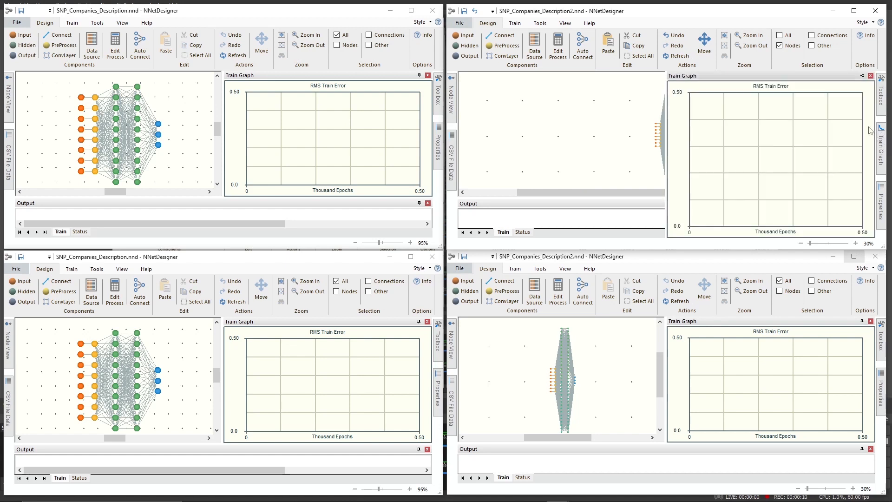
left_click(862, 77)
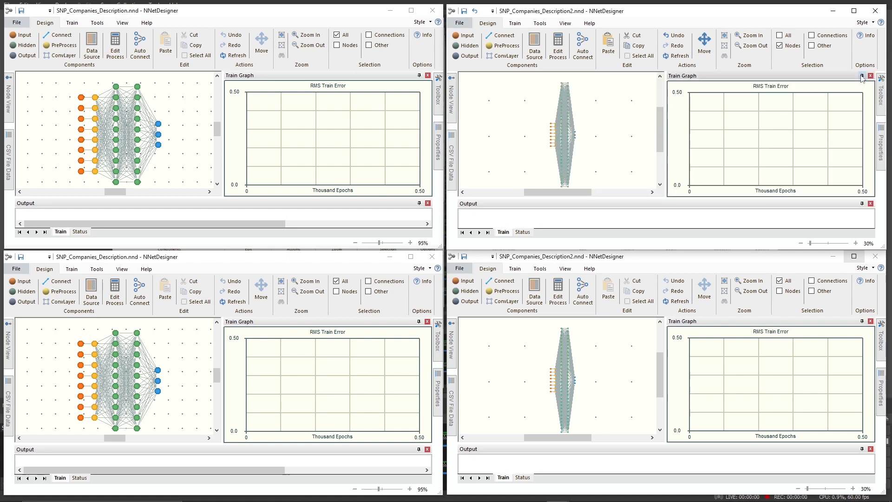
Step: Start training the first SNP_Companies_Description.nnd instance with randomized weights
left_click(70, 23)
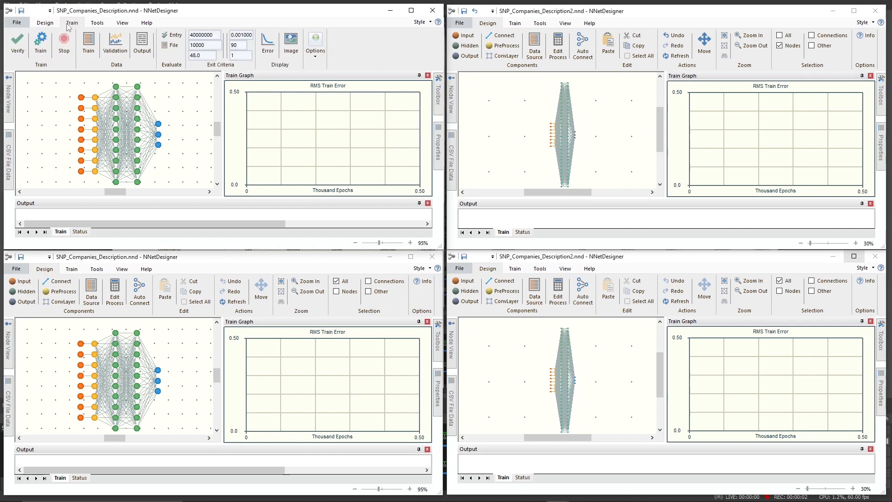
left_click(318, 48)
left_click(319, 49)
left_click(42, 45)
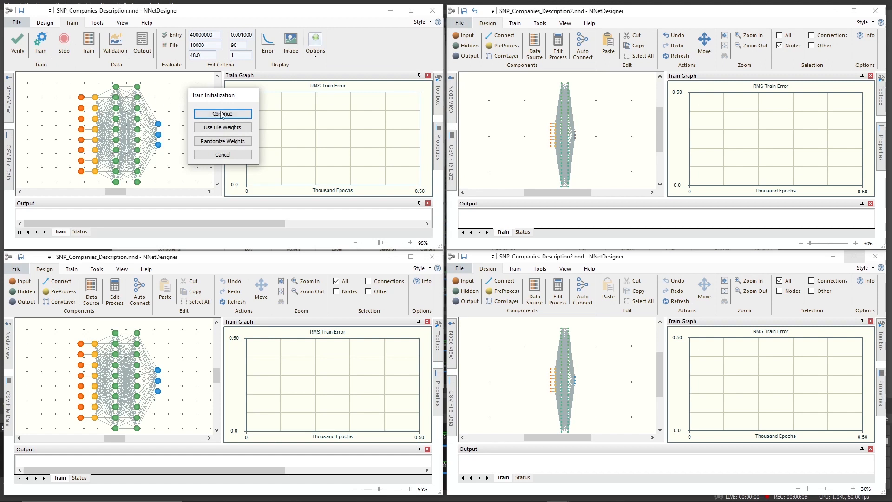
left_click(226, 143)
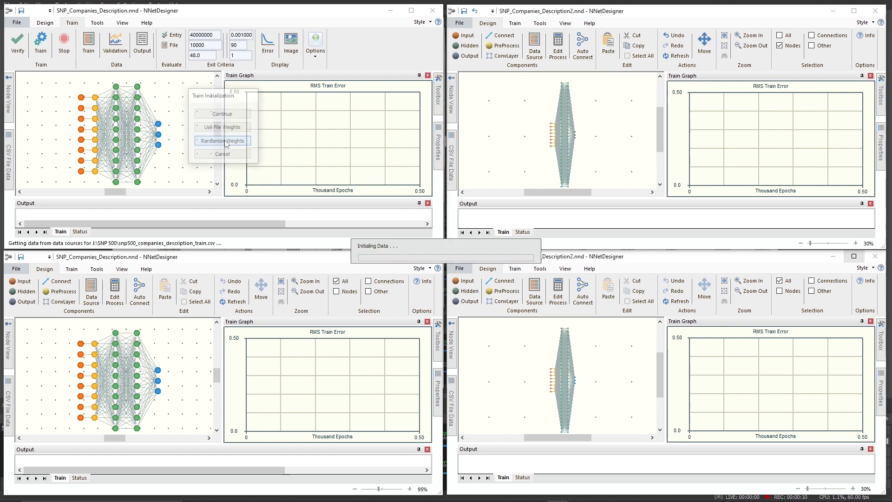
Step: Review the training options of the second SNP_Companies_Description.nnd instance and start its training with randomized weights
left_click(75, 269)
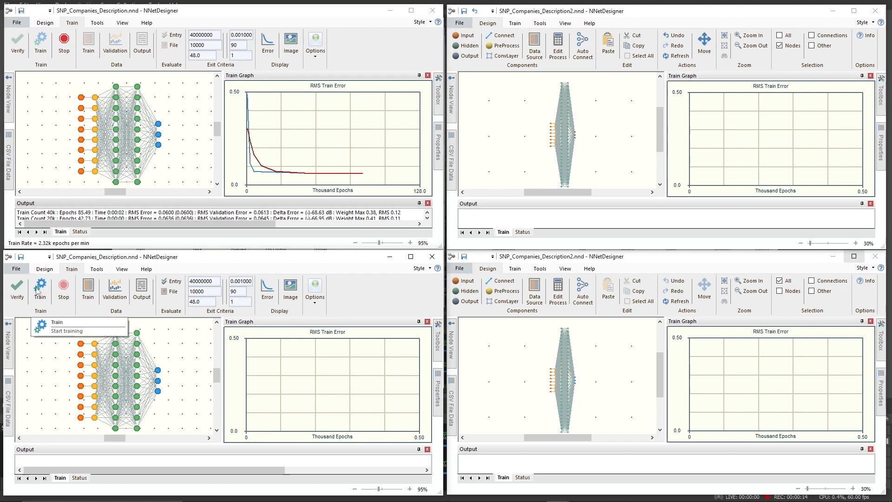
left_click(315, 289)
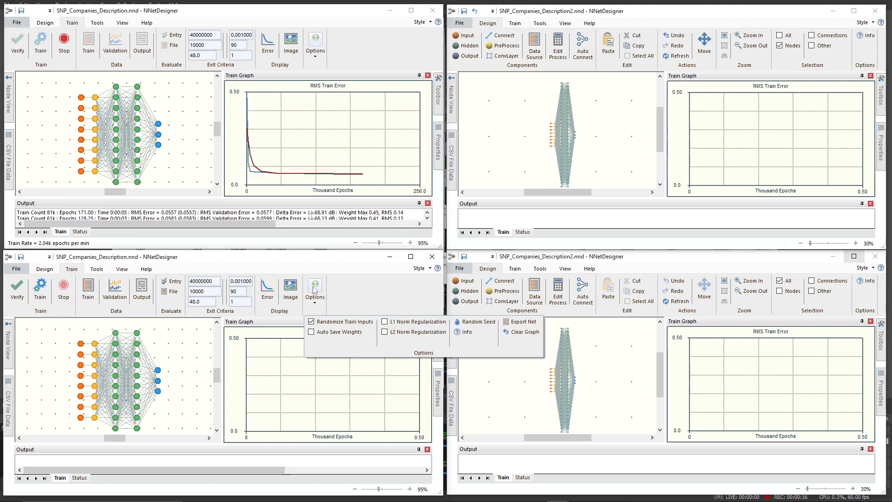
left_click(40, 289)
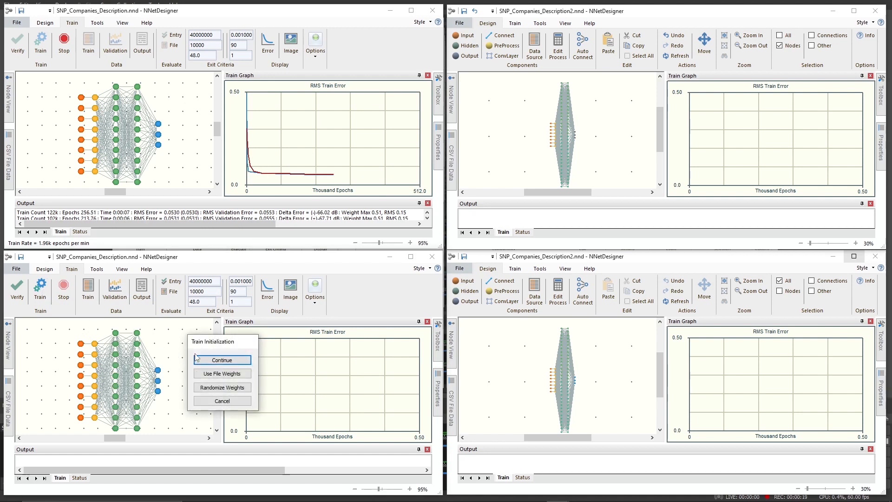
left_click(222, 386)
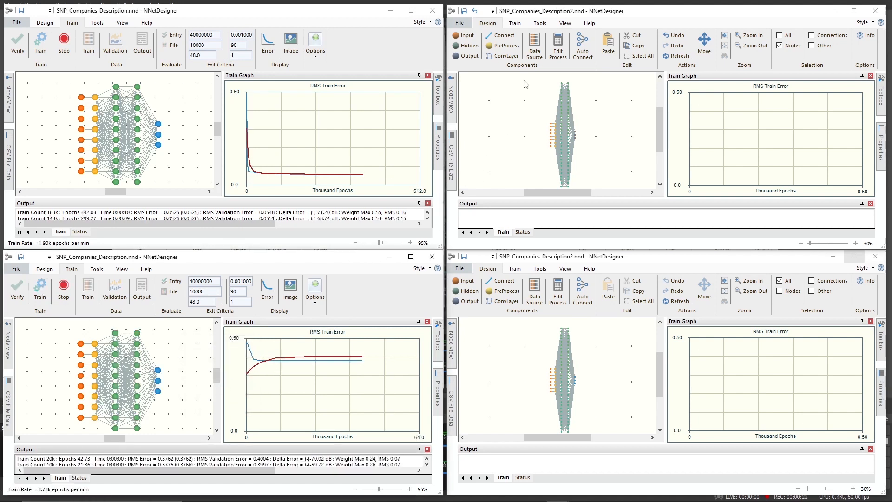
Step: Review the training options of the first SNP_Companies_Description2.nnd instance and start its training with randomized weights
left_click(515, 24)
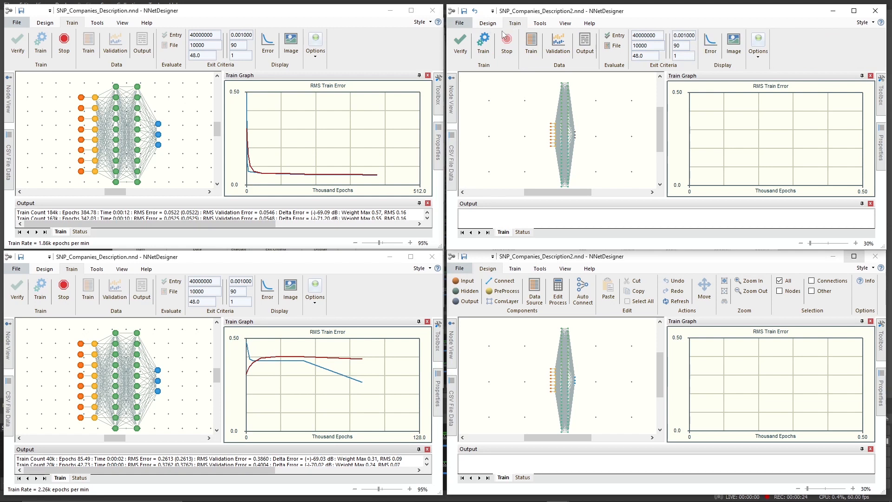
left_click(757, 43)
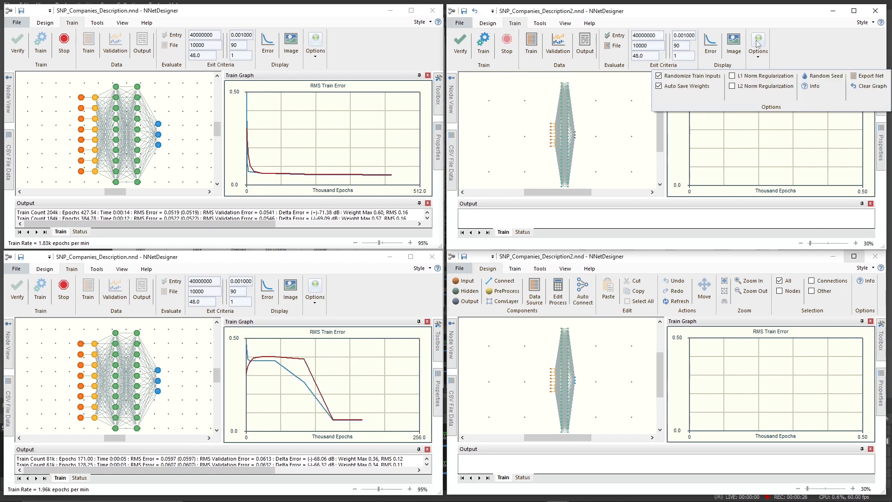
left_click(646, 92)
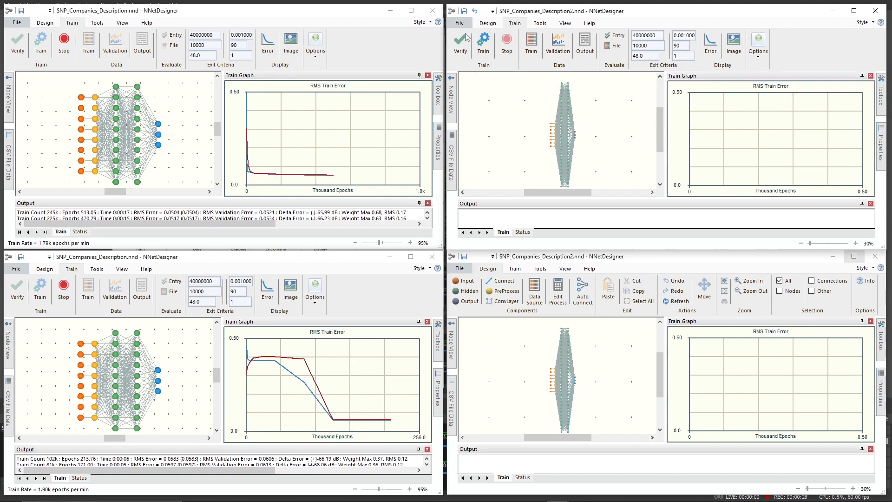
left_click(484, 42)
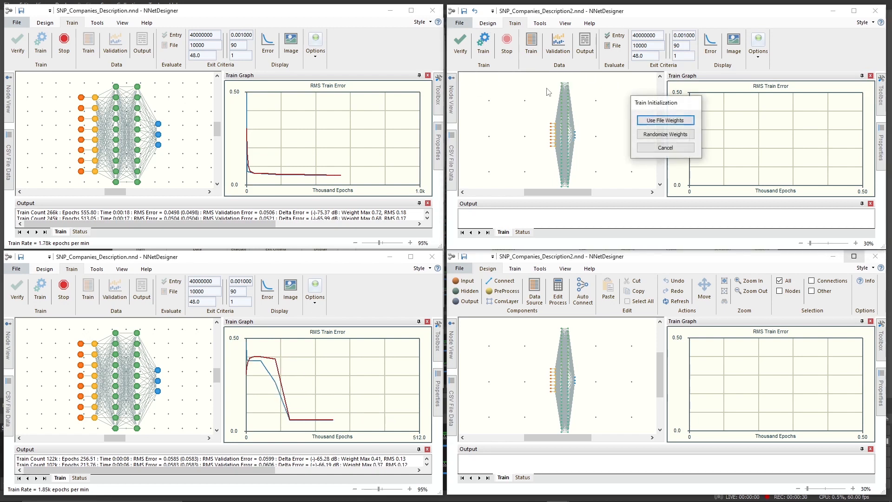
left_click(664, 135)
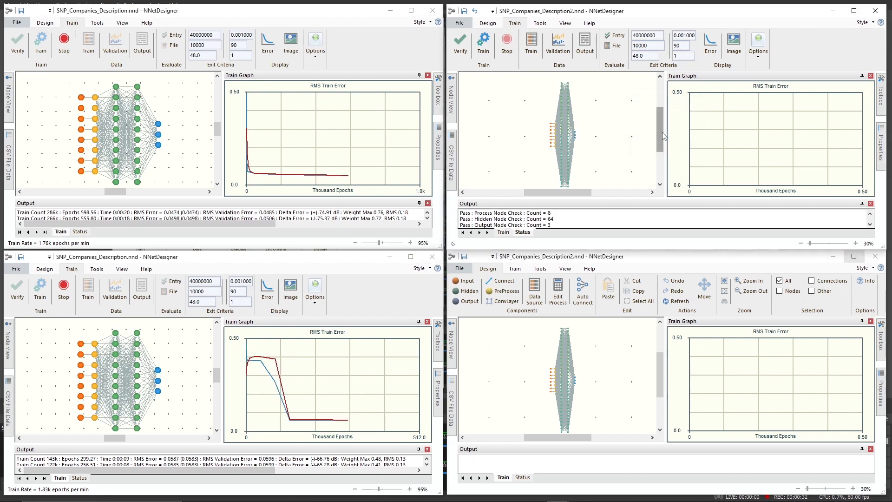
Step: Start training the second SNP_Companies_Description2.nnd instance with randomized weights
left_click(515, 268)
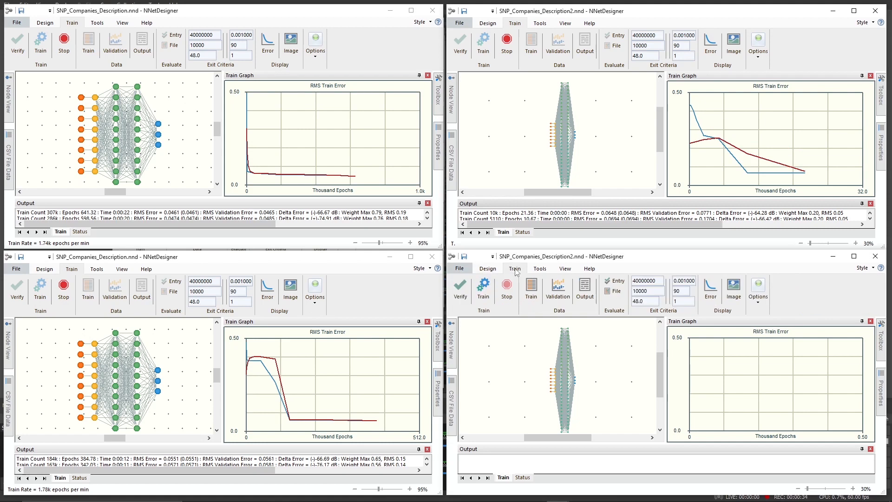
left_click(747, 297)
left_click(699, 333)
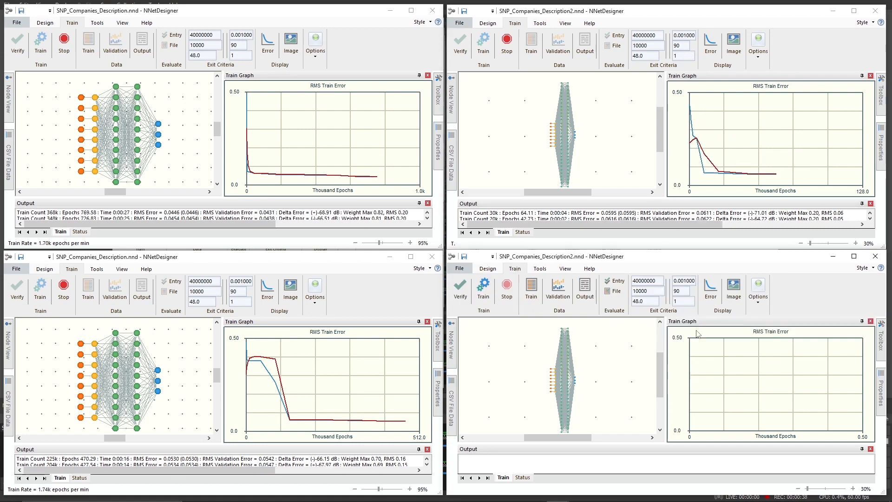
left_click(483, 287)
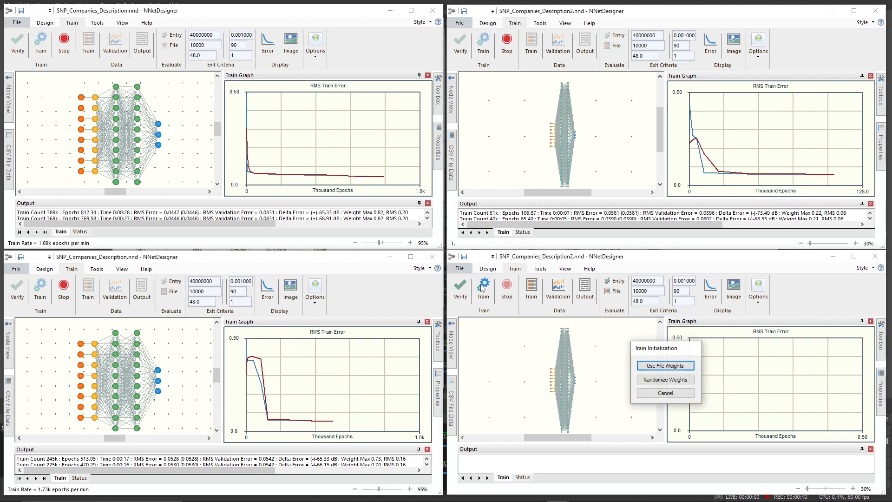
left_click(654, 380)
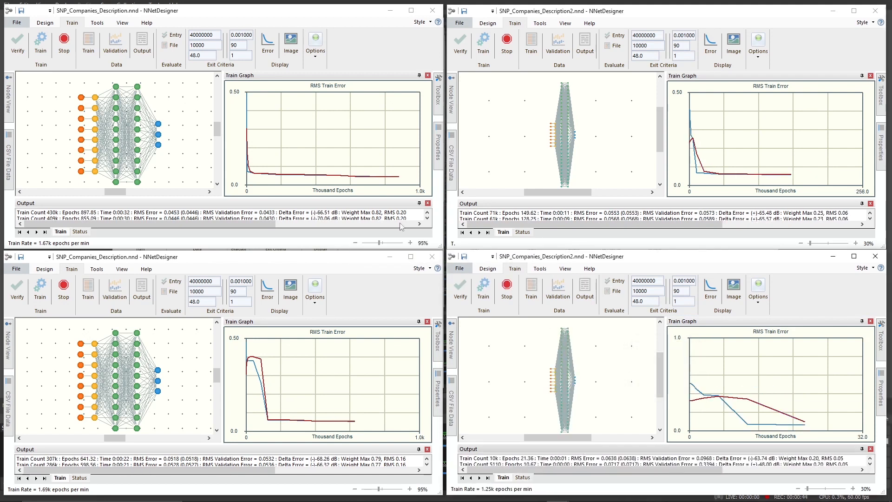
Step: Set the Y axis maximum of the Train Graph to 0.2 in the first SNP_Companies_Description.nnd instance
right_click(311, 142)
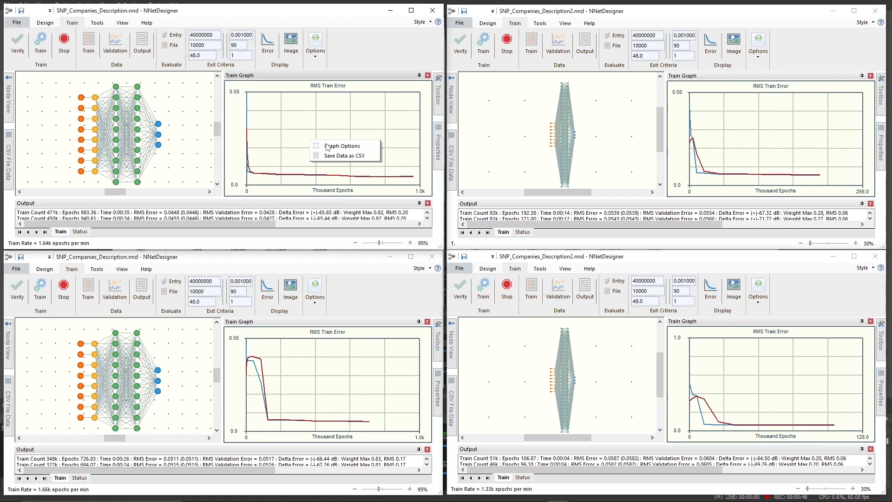
left_click(327, 147)
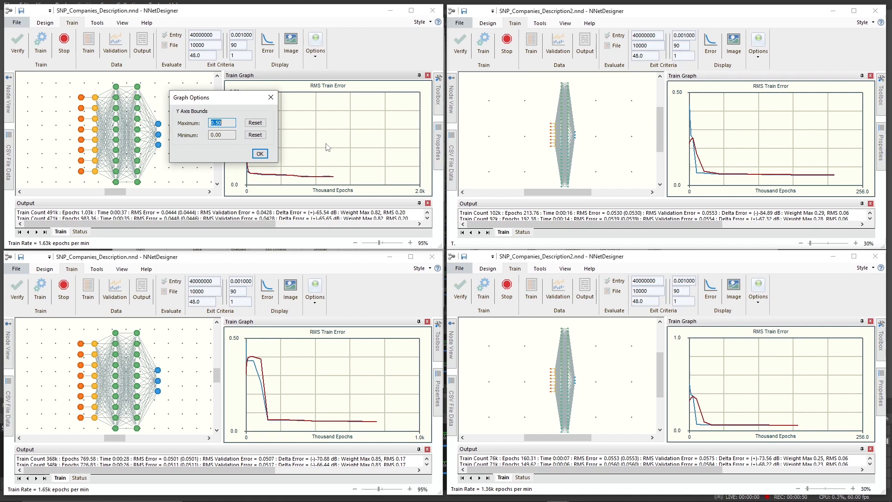
type(".2")
key("Return")
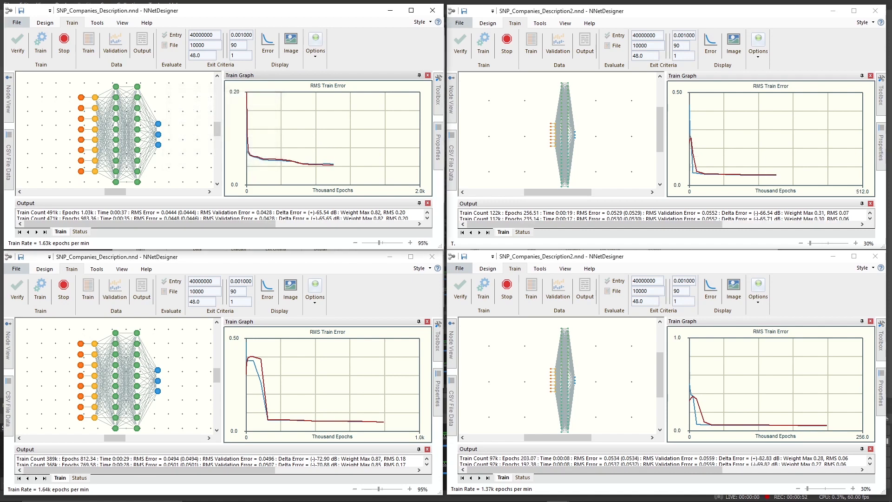
Step: Set the Train Graph's Y axis maximum to 0.2 in the second SNP_Companies_Description.nnd instance
right_click(350, 380)
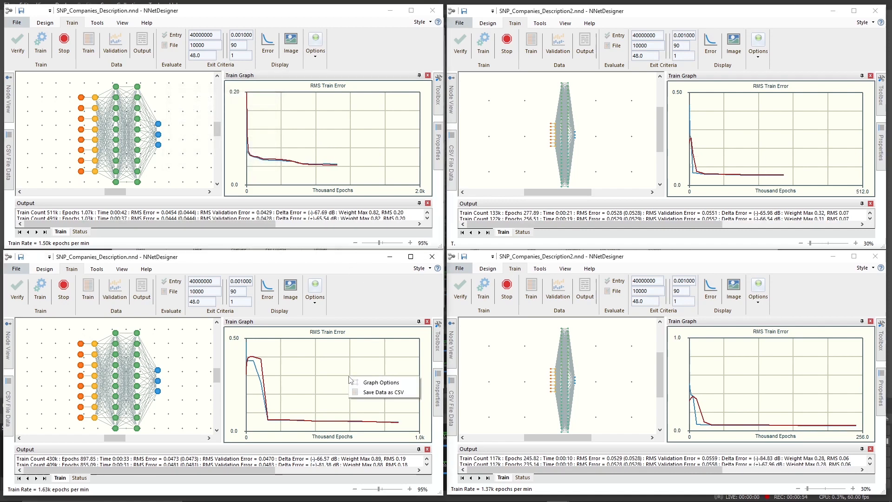
left_click(367, 386)
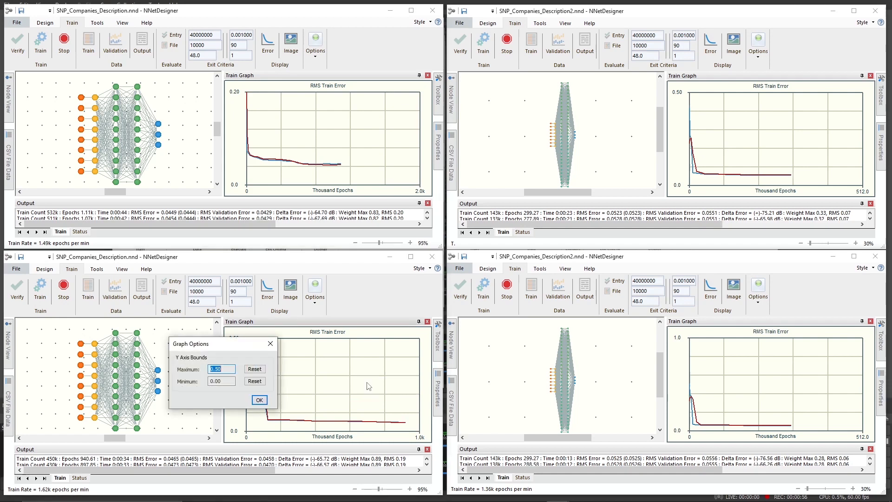
type(".")
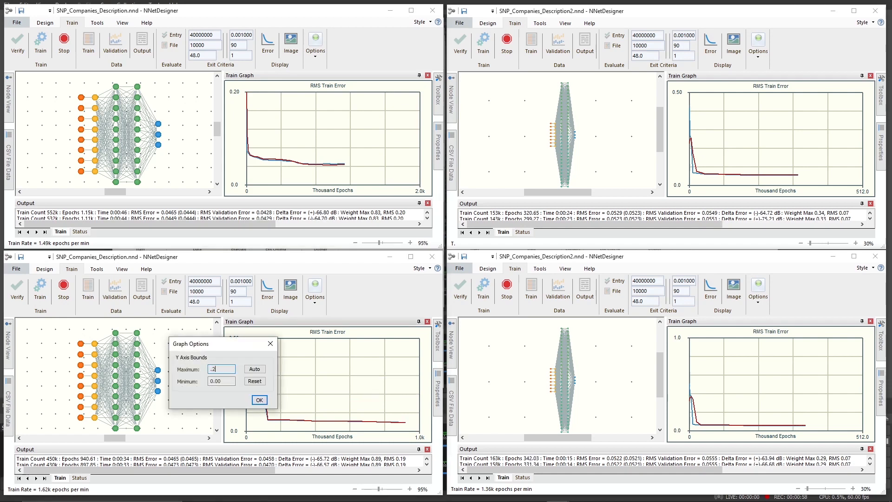
type("2")
key("Return")
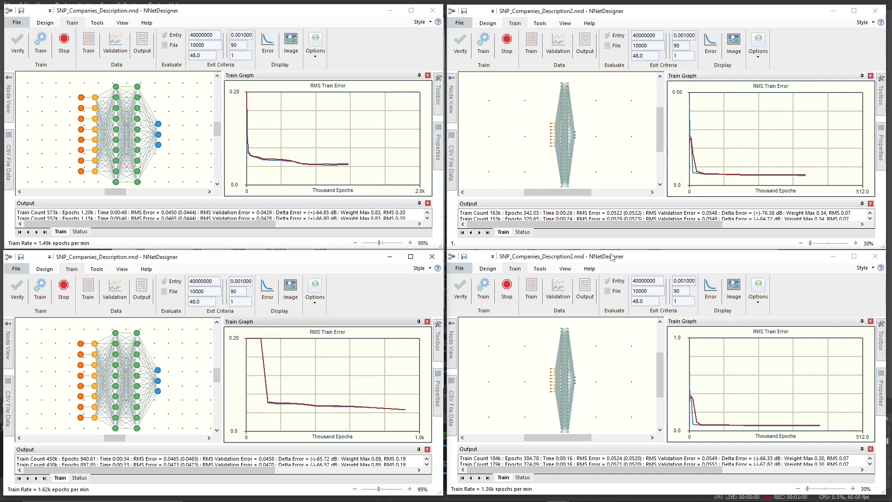
Step: Set the Train Graph's Y axis maximum to 0.2 in the first SNP_Companies_Description2.nnd instance
left_click(749, 139)
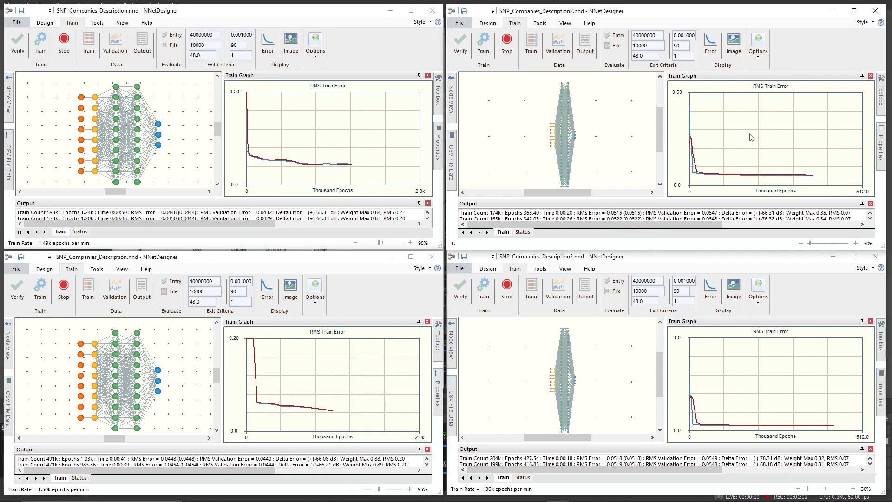
right_click(752, 138)
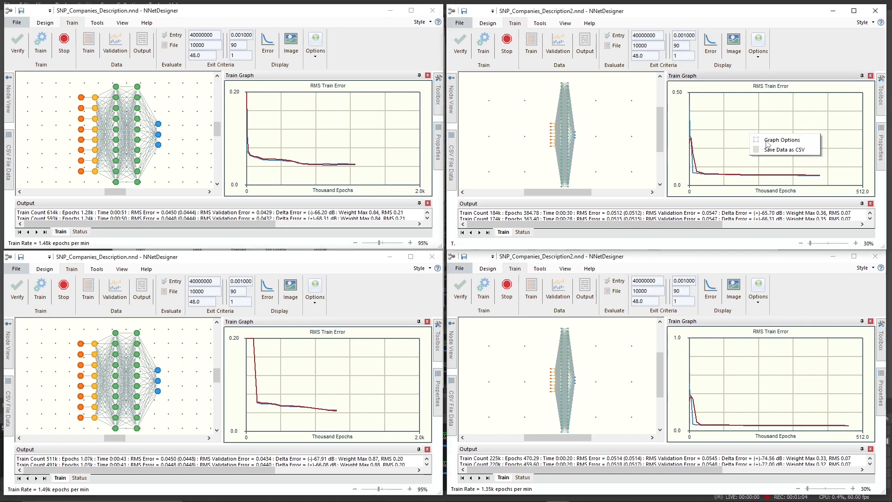
left_click(767, 145)
type(".2")
key("Return")
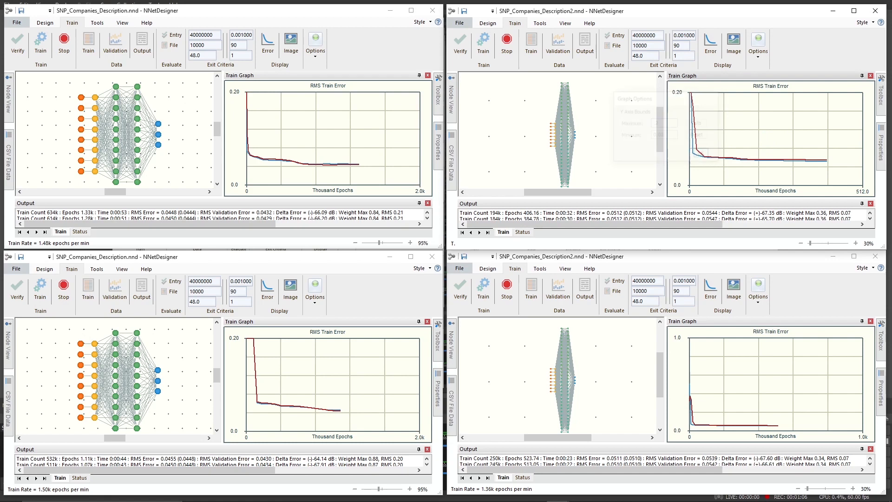
Step: Set the Train Graph's Y axis maximum to 0.2 in the second SNP_Companies_Description2.nnd instance
right_click(746, 385)
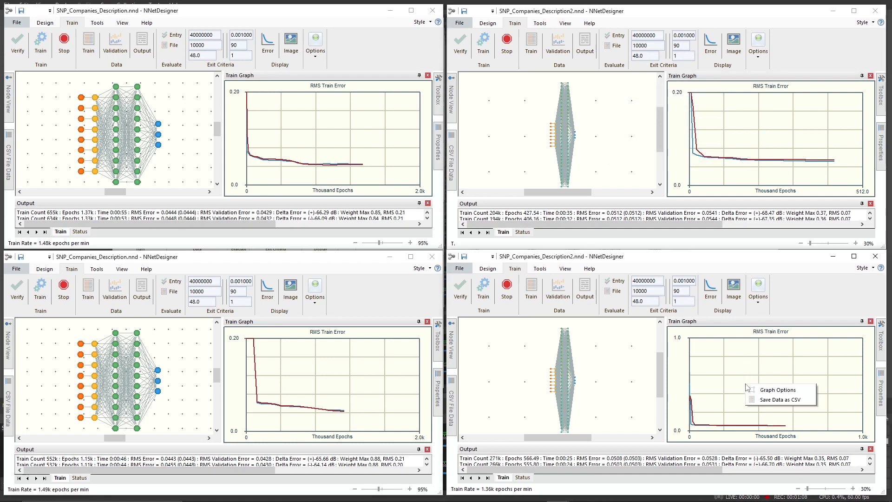
left_click(775, 391)
type(".2")
key("Return")
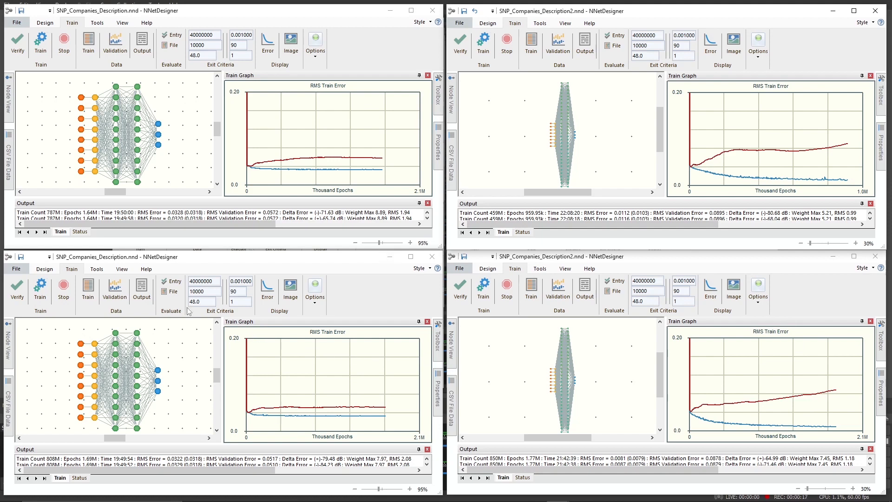
Step: Review the net output of the second SNP_Companies_Description.nnd instance in an enlarged view and save it as SNP_Companies_Description_NetOutputData.csv in the SNP 500 folder
left_click(141, 291)
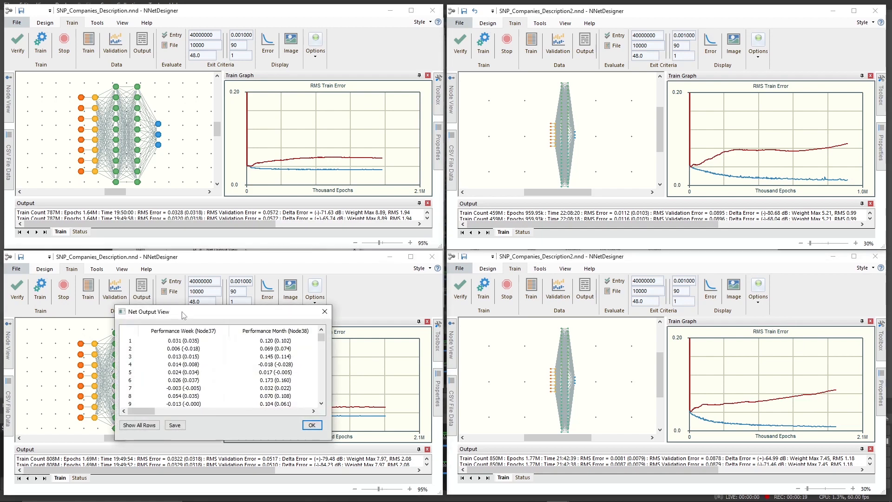
left_click_drag(185, 316, 118, 256)
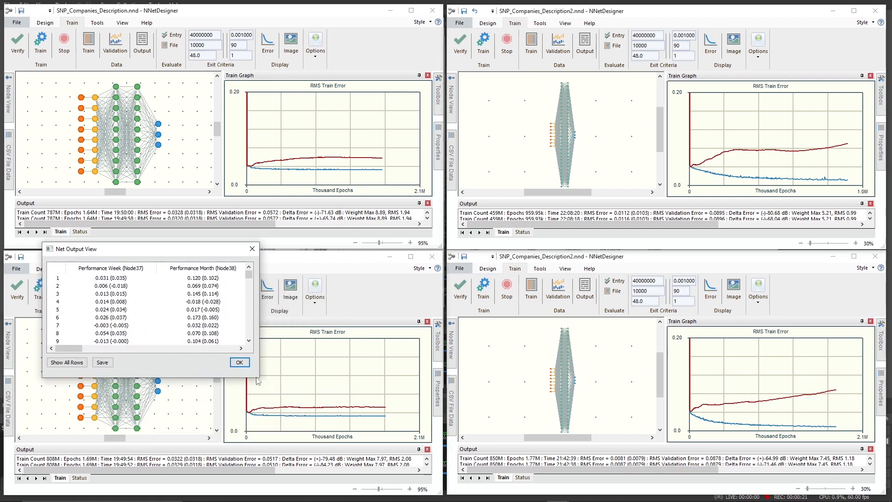
left_click_drag(260, 381, 409, 453)
left_click_drag(401, 279, 374, 442)
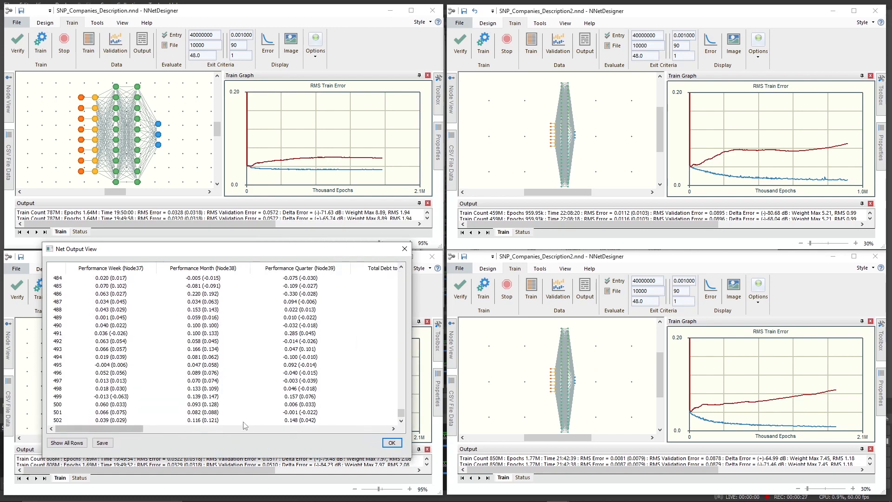
left_click(103, 443)
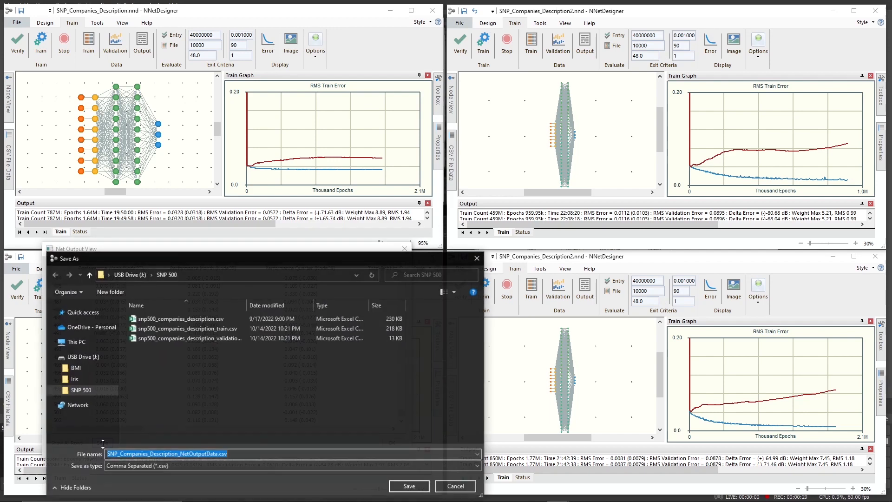
left_click(402, 486)
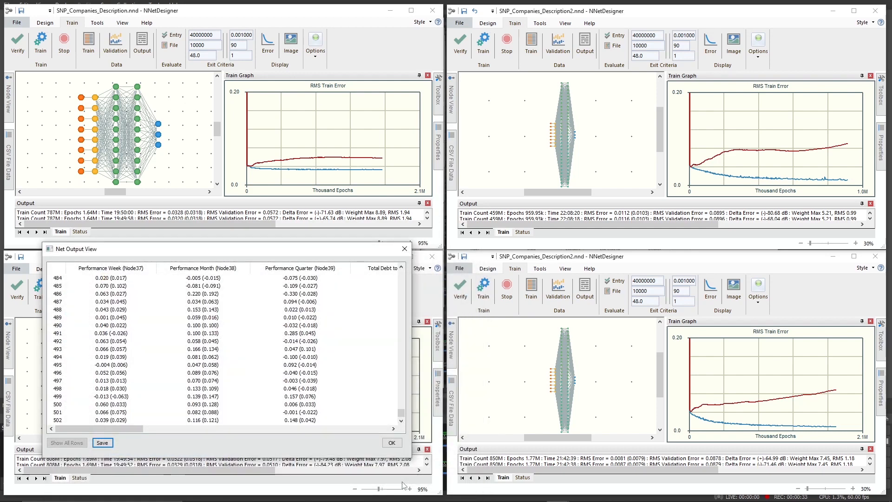
left_click(409, 251)
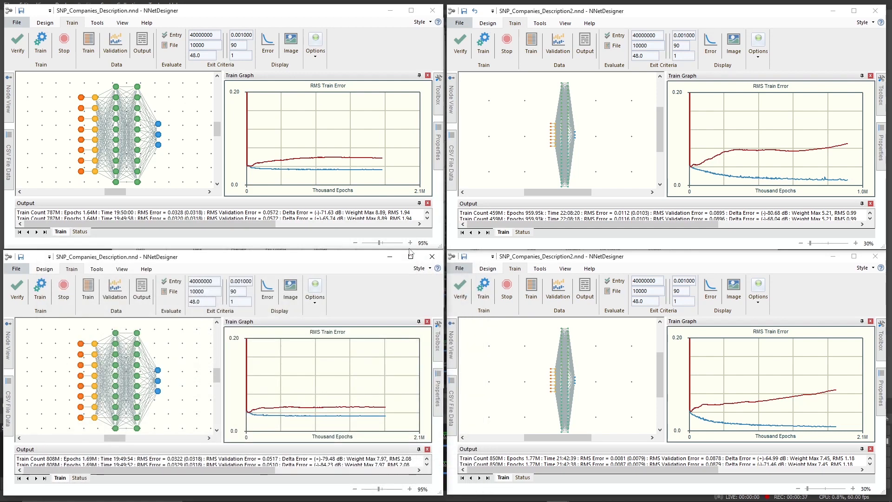
Step: Review the net output of the second SNP_Companies_Description2.nnd instance in an enlarged view and save it as SNP_Companies_Description2_NetOutputData.csv in the SNP 500 folder
left_click(583, 292)
left_click_drag(606, 317, 503, 261)
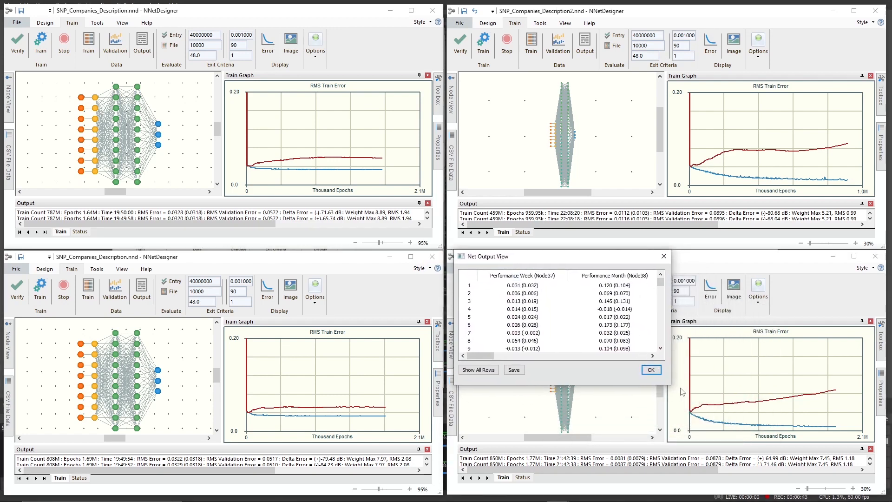
left_click_drag(671, 386, 837, 449)
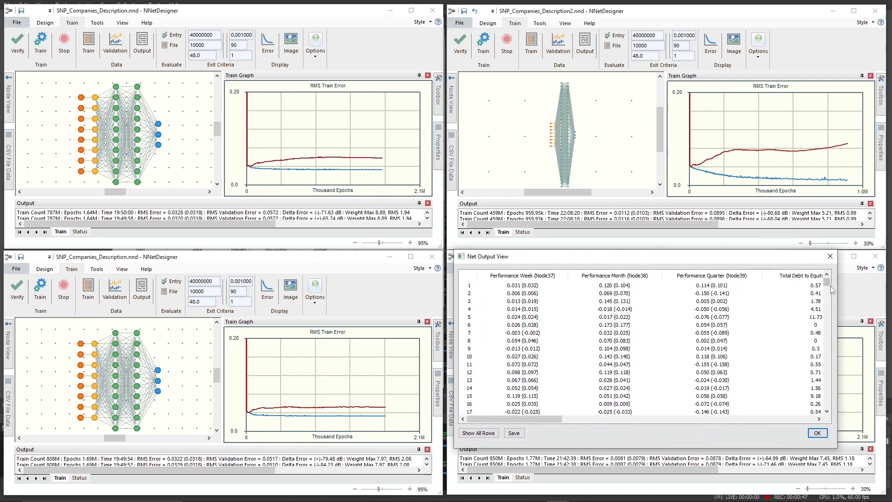
left_click_drag(830, 284, 847, 363)
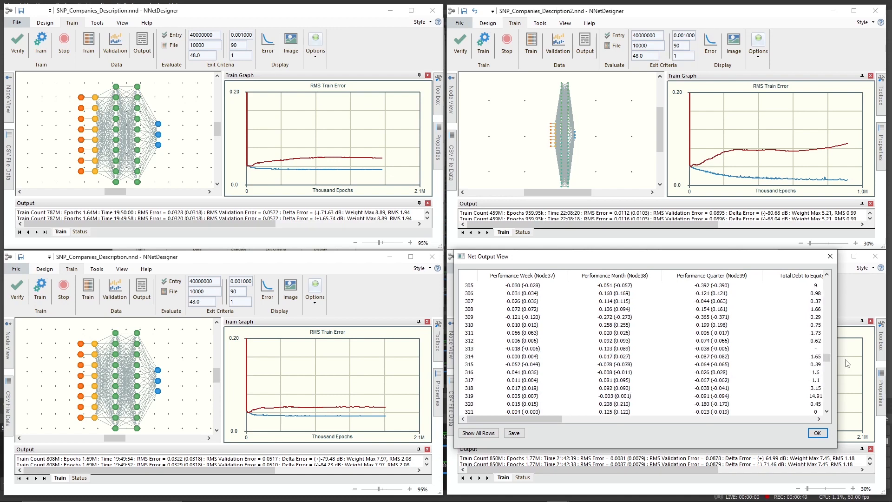
left_click(515, 433)
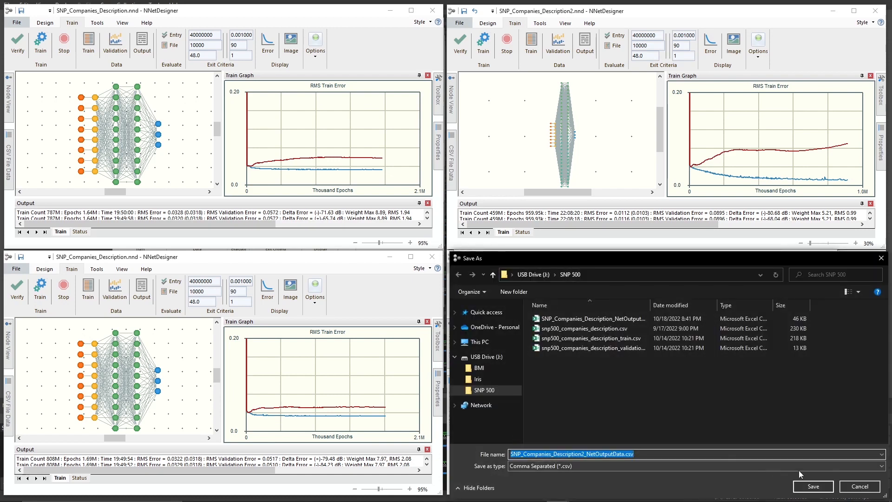
left_click(822, 488)
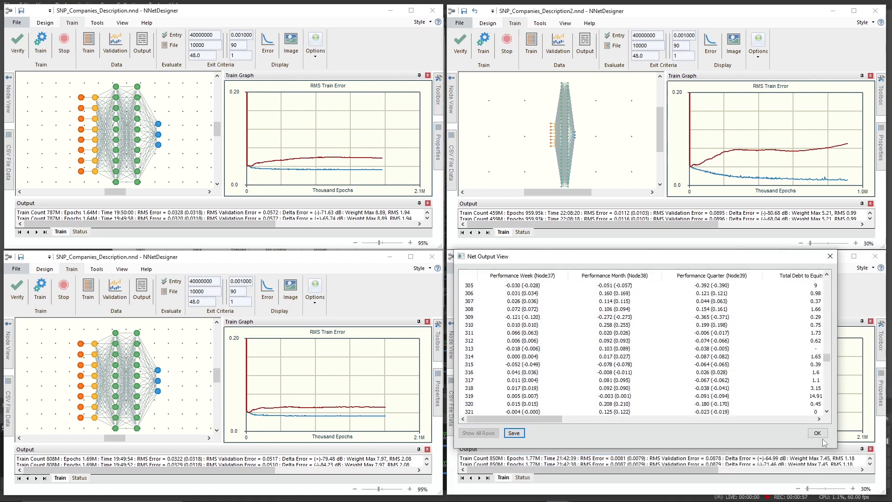
left_click(817, 433)
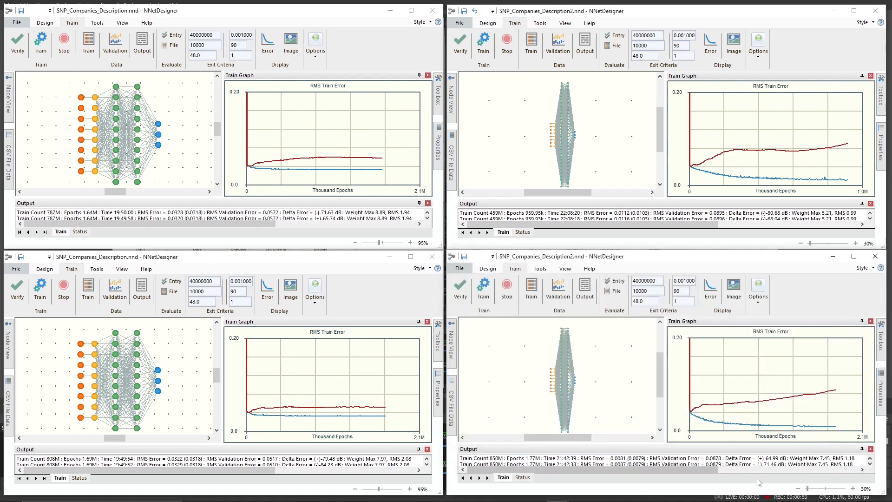